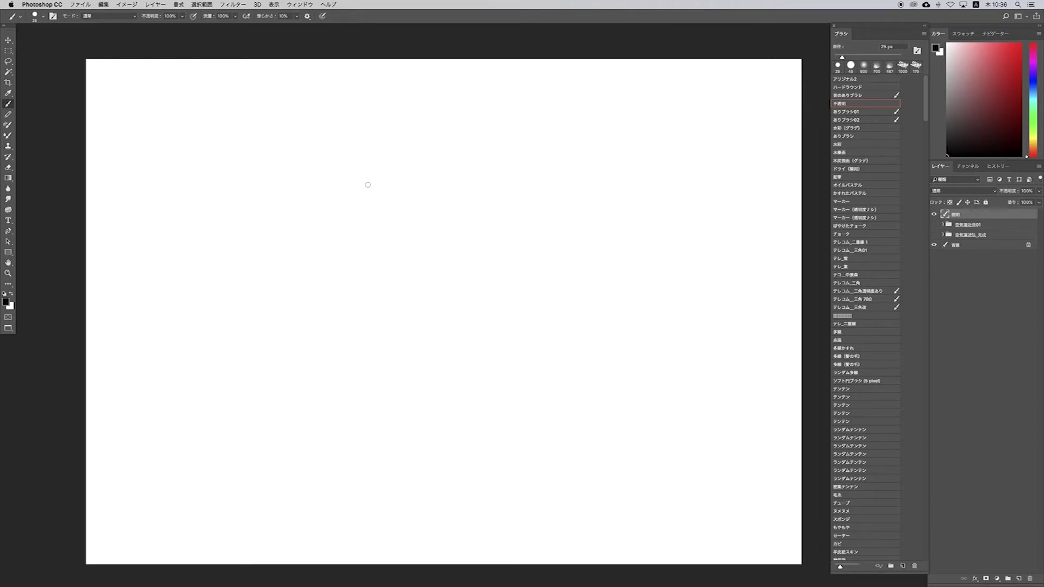
Step: Hand-letter 空気遠近法 in 25 px black brush strokes, briefly switching to Move and back
{"action": "mouse_move", "coordinate": [314, 131]}
{"action": "left_mouse_down"}
{"action": "mouse_move", "coordinate": [304, 147]}
{"action": "mouse_move", "coordinate": [330, 146]}
{"action": "mouse_move", "coordinate": [327, 158]}
{"action": "mouse_move", "coordinate": [338, 149]}
{"action": "left_mouse_up"}
{"action": "left_click_drag", "start_coordinate": [338, 142], "coordinate": [350, 149]}
{"action": "left_click_drag", "start_coordinate": [348, 150], "coordinate": [349, 160]}
{"action": "mouse_move", "coordinate": [346, 154]}
{"action": "left_mouse_down"}
{"action": "mouse_move", "coordinate": [336, 164]}
{"action": "mouse_move", "coordinate": [370, 139]}
{"action": "mouse_move", "coordinate": [378, 157]}
{"action": "mouse_move", "coordinate": [360, 150]}
{"action": "mouse_move", "coordinate": [379, 161]}
{"action": "mouse_move", "coordinate": [403, 143]}
{"action": "left_mouse_up"}
{"action": "mouse_move", "coordinate": [396, 145]}
{"action": "left_mouse_down"}
{"action": "mouse_move", "coordinate": [396, 154]}
{"action": "mouse_move", "coordinate": [386, 141]}
{"action": "left_mouse_up"}
{"action": "mouse_move", "coordinate": [383, 157]}
{"action": "left_mouse_down"}
{"action": "mouse_move", "coordinate": [392, 145]}
{"action": "mouse_move", "coordinate": [400, 159]}
{"action": "left_mouse_up"}
{"action": "left_click_drag", "start_coordinate": [407, 136], "coordinate": [425, 141]}
{"action": "mouse_move", "coordinate": [416, 144]}
{"action": "left_mouse_down"}
{"action": "mouse_move", "coordinate": [431, 141]}
{"action": "mouse_move", "coordinate": [433, 157]}
{"action": "mouse_move", "coordinate": [381, 131]}
{"action": "left_mouse_up"}
{"action": "key", "text": "v"}
{"action": "key", "text": "b"}
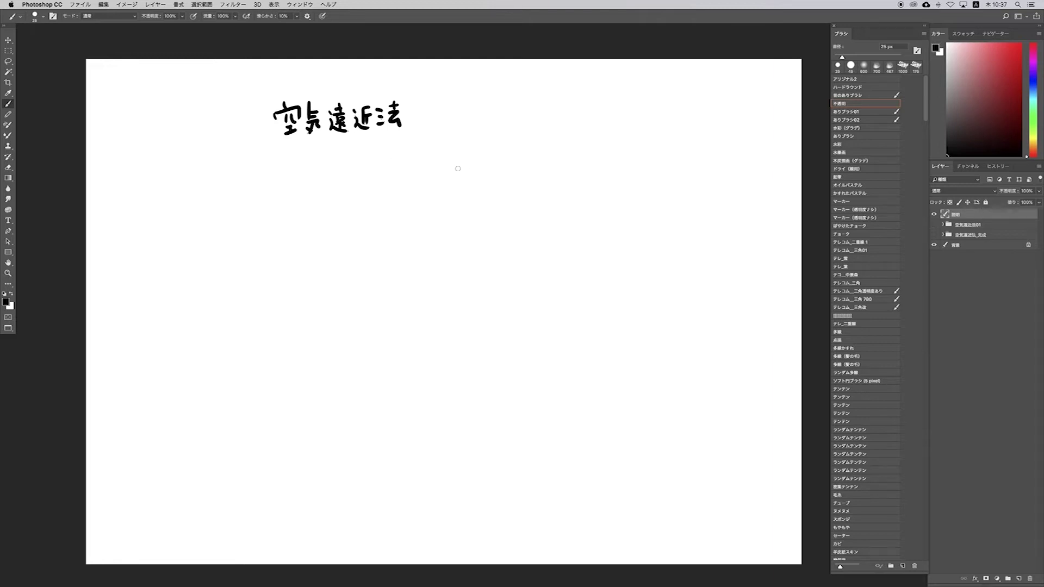
Step: Undo a false start and redraw the note's first character 遠 with a thinner brush
{"action": "mouse_move", "coordinate": [355, 154]}
{"action": "left_mouse_down"}
{"action": "mouse_move", "coordinate": [373, 152]}
{"action": "mouse_move", "coordinate": [361, 163]}
{"action": "mouse_move", "coordinate": [373, 161]}
{"action": "left_mouse_up"}
{"action": "left_click_drag", "start_coordinate": [360, 161], "coordinate": [361, 170]}
{"action": "key", "text": "ctrl+z"}
{"action": "key", "text": "ctrl+z"}
{"action": "key", "text": "ctrl+z"}
{"action": "key", "text": "ctrl+z"}
{"action": "key", "text": "bracketleft"}
{"action": "left_click_drag", "start_coordinate": [354, 154], "coordinate": [360, 159]}
{"action": "mouse_move", "coordinate": [356, 157]}
{"action": "left_mouse_down"}
{"action": "mouse_move", "coordinate": [367, 156]}
{"action": "mouse_move", "coordinate": [358, 167]}
{"action": "left_mouse_up"}
{"action": "left_click_drag", "start_coordinate": [357, 161], "coordinate": [365, 167]}
{"action": "mouse_move", "coordinate": [358, 166]}
{"action": "left_mouse_down"}
{"action": "mouse_move", "coordinate": [363, 176]}
{"action": "mouse_move", "coordinate": [353, 175]}
{"action": "mouse_move", "coordinate": [383, 171]}
{"action": "left_mouse_up"}
Step: Finish the note 遠くのものが青味がかる beneath the heading
{"action": "left_click_drag", "start_coordinate": [394, 159], "coordinate": [413, 170]}
{"action": "left_click_drag", "start_coordinate": [404, 162], "coordinate": [411, 161]}
{"action": "mouse_move", "coordinate": [404, 167]}
{"action": "left_mouse_down"}
{"action": "mouse_move", "coordinate": [439, 170]}
{"action": "mouse_move", "coordinate": [441, 159]}
{"action": "left_mouse_up"}
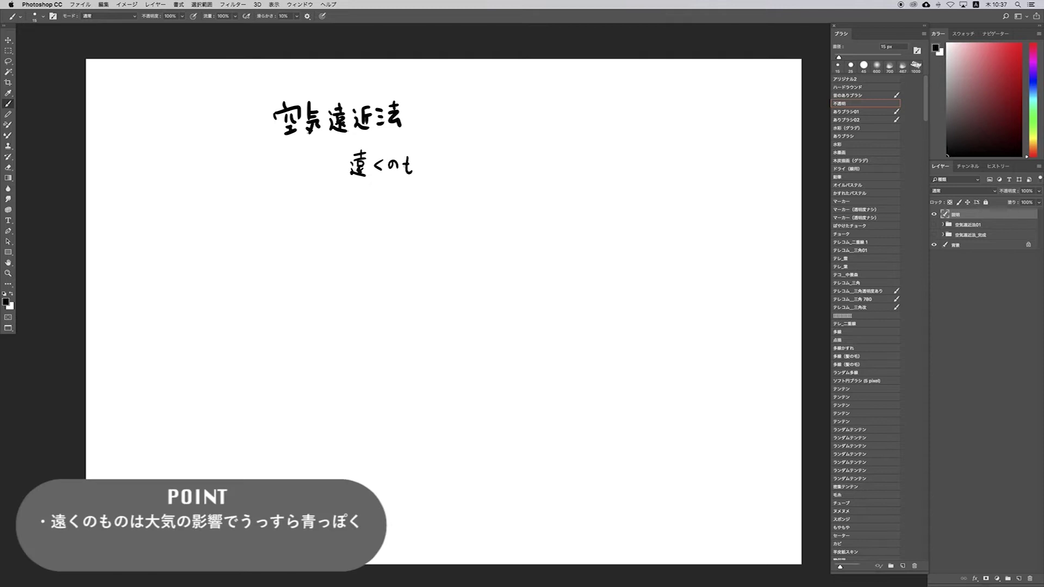
{"action": "mouse_move", "coordinate": [443, 155]}
{"action": "left_mouse_down"}
{"action": "mouse_move", "coordinate": [465, 154]}
{"action": "mouse_move", "coordinate": [457, 162]}
{"action": "left_mouse_up"}
{"action": "left_click_drag", "start_coordinate": [453, 159], "coordinate": [463, 163]}
{"action": "mouse_move", "coordinate": [454, 165]}
{"action": "left_mouse_down"}
{"action": "mouse_move", "coordinate": [462, 174]}
{"action": "mouse_move", "coordinate": [482, 159]}
{"action": "left_mouse_up"}
{"action": "mouse_move", "coordinate": [472, 163]}
{"action": "left_mouse_down"}
{"action": "mouse_move", "coordinate": [483, 162]}
{"action": "mouse_move", "coordinate": [478, 173]}
{"action": "left_mouse_up"}
{"action": "left_click_drag", "start_coordinate": [477, 165], "coordinate": [506, 159]}
{"action": "mouse_move", "coordinate": [503, 153]}
{"action": "left_mouse_down"}
{"action": "mouse_move", "coordinate": [516, 155]}
{"action": "mouse_move", "coordinate": [511, 164]}
{"action": "left_mouse_up"}
{"action": "left_click_drag", "start_coordinate": [515, 149], "coordinate": [522, 162]}
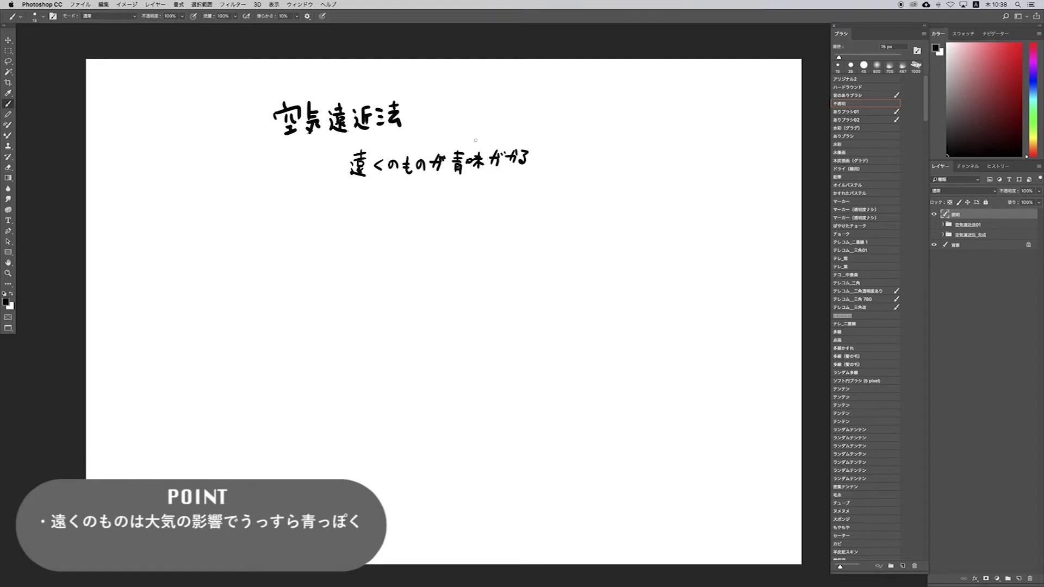
Step: With a larger brush, write 色彩 below the note, undoing stray strokes
{"action": "key", "text": "bracketright"}
{"action": "mouse_move", "coordinate": [289, 203]}
{"action": "left_mouse_down"}
{"action": "mouse_move", "coordinate": [299, 228]}
{"action": "mouse_move", "coordinate": [287, 216]}
{"action": "left_mouse_up"}
{"action": "key", "text": "ctrl+z"}
{"action": "mouse_move", "coordinate": [284, 210]}
{"action": "left_mouse_down"}
{"action": "mouse_move", "coordinate": [299, 211]}
{"action": "mouse_move", "coordinate": [285, 223]}
{"action": "mouse_move", "coordinate": [303, 228]}
{"action": "mouse_move", "coordinate": [314, 211]}
{"action": "mouse_move", "coordinate": [324, 218]}
{"action": "mouse_move", "coordinate": [310, 213]}
{"action": "mouse_move", "coordinate": [312, 228]}
{"action": "mouse_move", "coordinate": [316, 216]}
{"action": "left_mouse_up"}
{"action": "key", "text": "ctrl+z"}
{"action": "key", "text": "ctrl+z"}
{"action": "mouse_move", "coordinate": [324, 213]}
{"action": "left_mouse_down"}
{"action": "mouse_move", "coordinate": [320, 226]}
{"action": "mouse_move", "coordinate": [348, 210]}
{"action": "left_mouse_up"}
{"action": "left_click", "coordinate": [336, 207]}
Step: Complete the second heading with 遠近法 so it reads 色彩遠近法
{"action": "mouse_move", "coordinate": [338, 210]}
{"action": "left_mouse_down"}
{"action": "mouse_move", "coordinate": [347, 227]}
{"action": "mouse_move", "coordinate": [360, 216]}
{"action": "left_mouse_up"}
{"action": "mouse_move", "coordinate": [356, 215]}
{"action": "left_mouse_down"}
{"action": "mouse_move", "coordinate": [366, 215]}
{"action": "mouse_move", "coordinate": [364, 226]}
{"action": "mouse_move", "coordinate": [353, 211]}
{"action": "left_mouse_up"}
{"action": "left_click_drag", "start_coordinate": [350, 215], "coordinate": [371, 225]}
{"action": "left_click_drag", "start_coordinate": [372, 208], "coordinate": [392, 208]}
{"action": "left_click_drag", "start_coordinate": [386, 201], "coordinate": [392, 226]}
{"action": "key", "text": "bracketleft"}
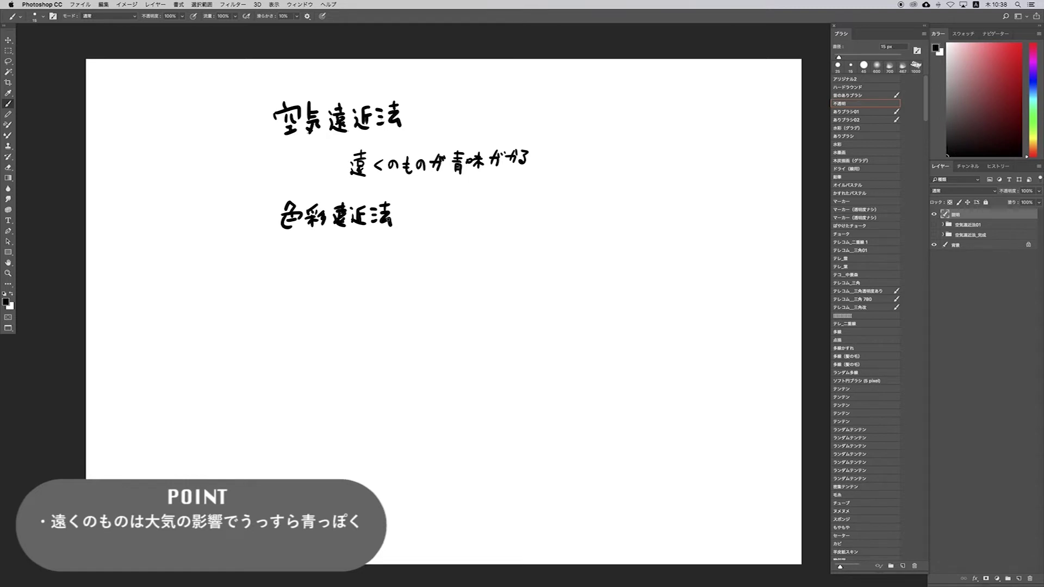
Step: Write the line 青系が遠くへ beneath the 色彩遠近法 heading
{"action": "mouse_move", "coordinate": [355, 243]}
{"action": "left_mouse_down"}
{"action": "mouse_move", "coordinate": [368, 242]}
{"action": "mouse_move", "coordinate": [360, 249]}
{"action": "left_mouse_up"}
{"action": "left_click_drag", "start_coordinate": [357, 248], "coordinate": [364, 254]}
{"action": "mouse_move", "coordinate": [357, 255]}
{"action": "left_mouse_down"}
{"action": "mouse_move", "coordinate": [366, 266]}
{"action": "mouse_move", "coordinate": [384, 245]}
{"action": "mouse_move", "coordinate": [379, 265]}
{"action": "mouse_move", "coordinate": [422, 244]}
{"action": "mouse_move", "coordinate": [420, 260]}
{"action": "left_mouse_up"}
{"action": "mouse_move", "coordinate": [429, 250]}
{"action": "left_mouse_down"}
{"action": "mouse_move", "coordinate": [430, 260]}
{"action": "mouse_move", "coordinate": [445, 255]}
{"action": "left_mouse_up"}
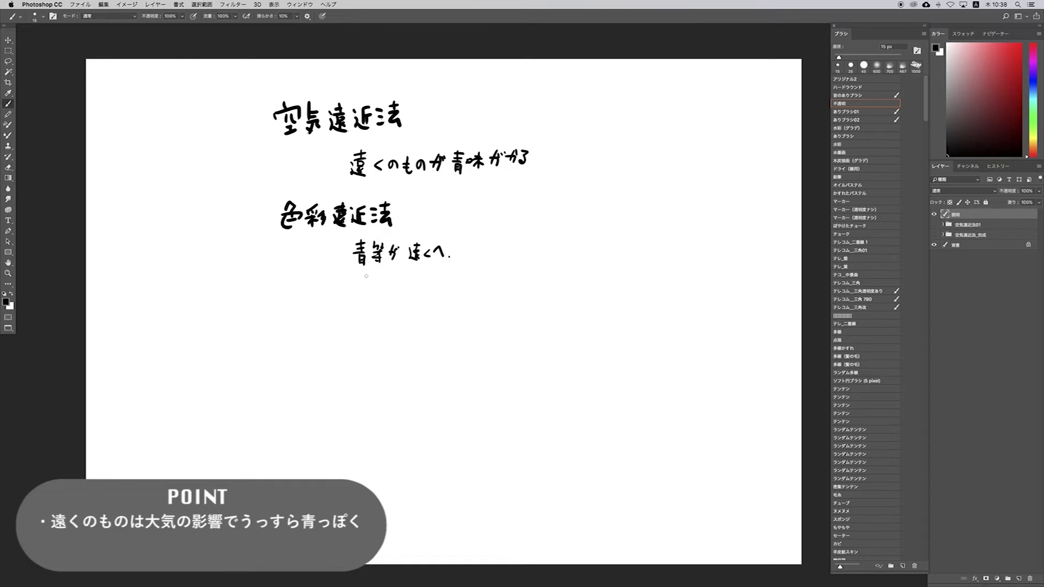
Step: Write the second line 赤黄が近くへ below it
{"action": "left_click_drag", "start_coordinate": [359, 279], "coordinate": [368, 278]}
{"action": "mouse_move", "coordinate": [356, 285]}
{"action": "left_mouse_down"}
{"action": "mouse_move", "coordinate": [370, 283]}
{"action": "mouse_move", "coordinate": [361, 296]}
{"action": "left_mouse_up"}
{"action": "mouse_move", "coordinate": [368, 286]}
{"action": "left_mouse_down"}
{"action": "mouse_move", "coordinate": [383, 278]}
{"action": "mouse_move", "coordinate": [375, 294]}
{"action": "left_mouse_up"}
{"action": "left_click_drag", "start_coordinate": [377, 285], "coordinate": [374, 296]}
{"action": "left_click_drag", "start_coordinate": [379, 292], "coordinate": [382, 296]}
{"action": "left_click_drag", "start_coordinate": [390, 284], "coordinate": [450, 291]}
{"action": "left_click", "coordinate": [1034, 85]}
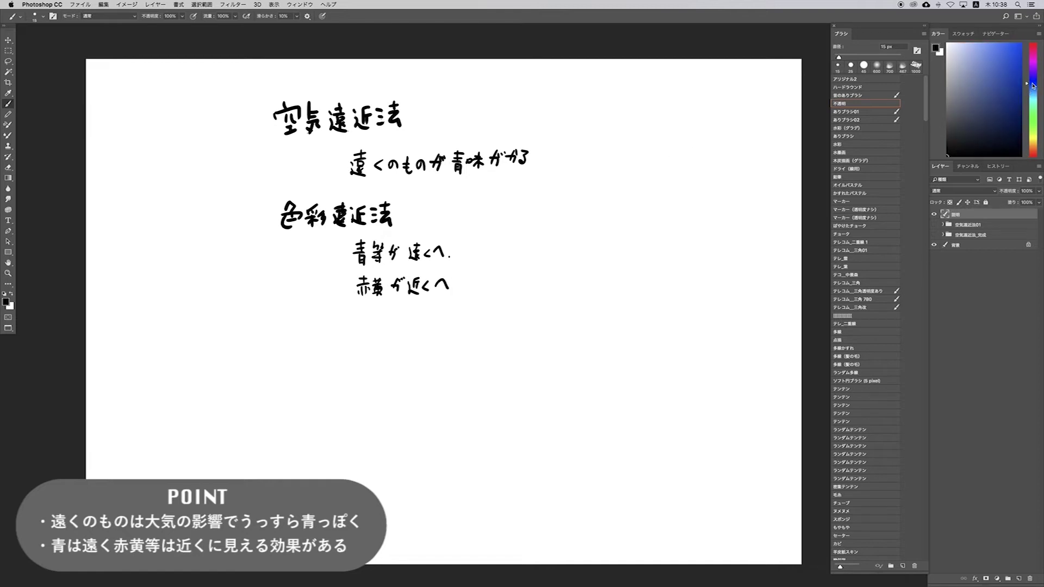
Step: Paint a thick 50 px strong-blue bar beside the 青系が遠くへ line
{"action": "mouse_move", "coordinate": [1020, 71]}
{"action": "left_mouse_down"}
{"action": "mouse_move", "coordinate": [1021, 55]}
{"action": "mouse_move", "coordinate": [1032, 82]}
{"action": "mouse_move", "coordinate": [1021, 47]}
{"action": "left_mouse_up"}
{"action": "key", "text": "bracketright"}
{"action": "key", "text": "bracketright"}
{"action": "key", "text": "bracketright"}
{"action": "key", "text": "bracketright"}
{"action": "key", "text": "bracketright"}
{"action": "key", "text": "bracketright"}
{"action": "left_click_drag", "start_coordinate": [488, 249], "coordinate": [518, 248]}
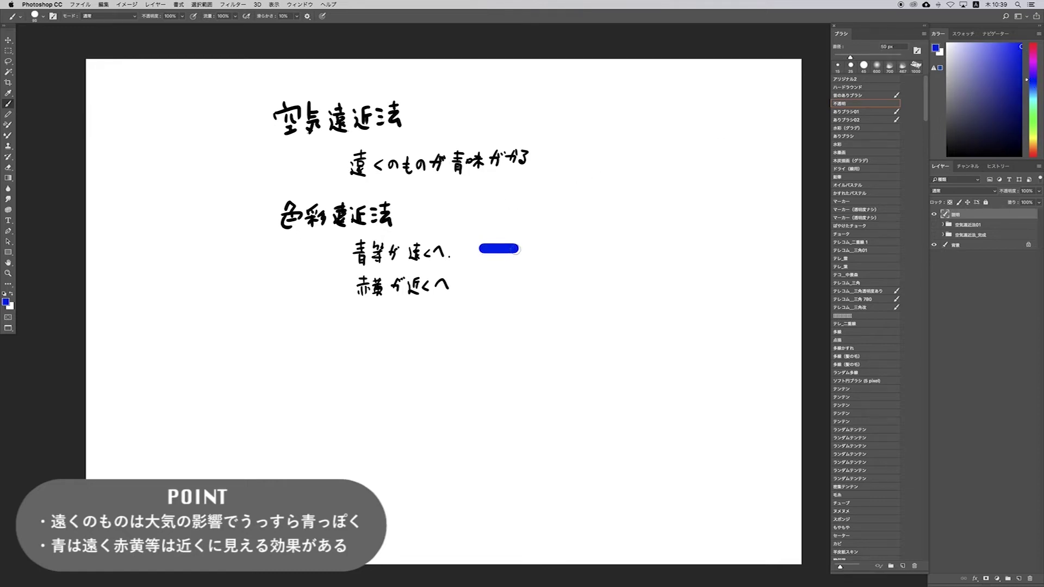
Step: Paint a red bar beside 赤黄が近くへ and pan the page left
{"action": "left_click", "coordinate": [1029, 136]}
{"action": "left_click_drag", "start_coordinate": [1028, 138], "coordinate": [1029, 156]}
{"action": "left_click", "coordinate": [1021, 64]}
{"action": "left_click_drag", "start_coordinate": [482, 281], "coordinate": [514, 285]}
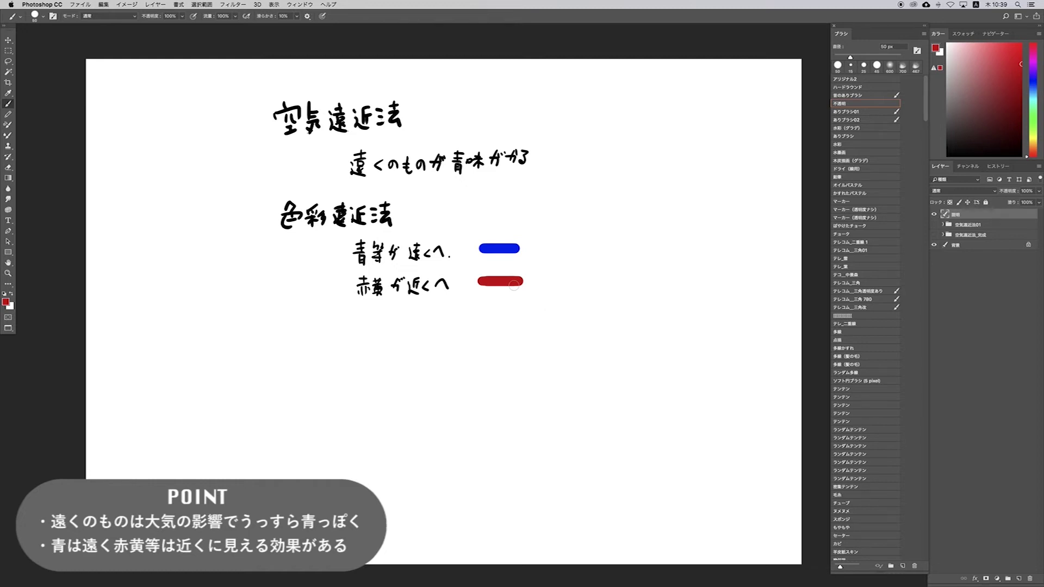
{"action": "left_click_drag", "start_coordinate": [451, 122], "coordinate": [327, 107]}
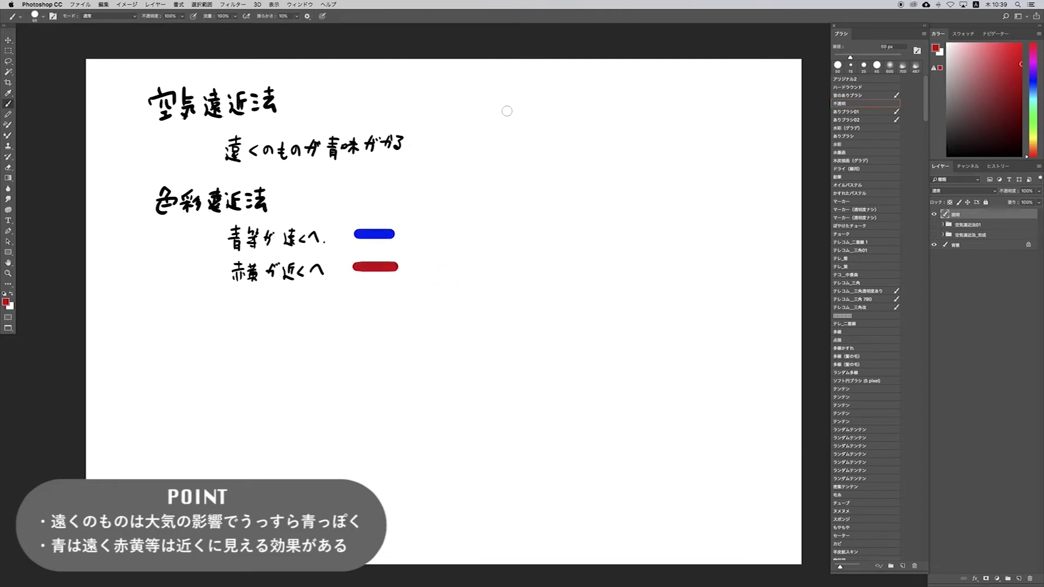
Step: Replace the red stroke with a black 30 px > bracket right of the top note
{"action": "left_click_drag", "start_coordinate": [423, 93], "coordinate": [441, 173]}
{"action": "key", "text": "ctrl+z"}
{"action": "key", "text": "d"}
{"action": "key", "text": "bracketleft"}
{"action": "key", "text": "bracketleft"}
{"action": "key", "text": "bracketleft"}
{"action": "key", "text": "bracketleft"}
{"action": "left_click_drag", "start_coordinate": [434, 130], "coordinate": [436, 178]}
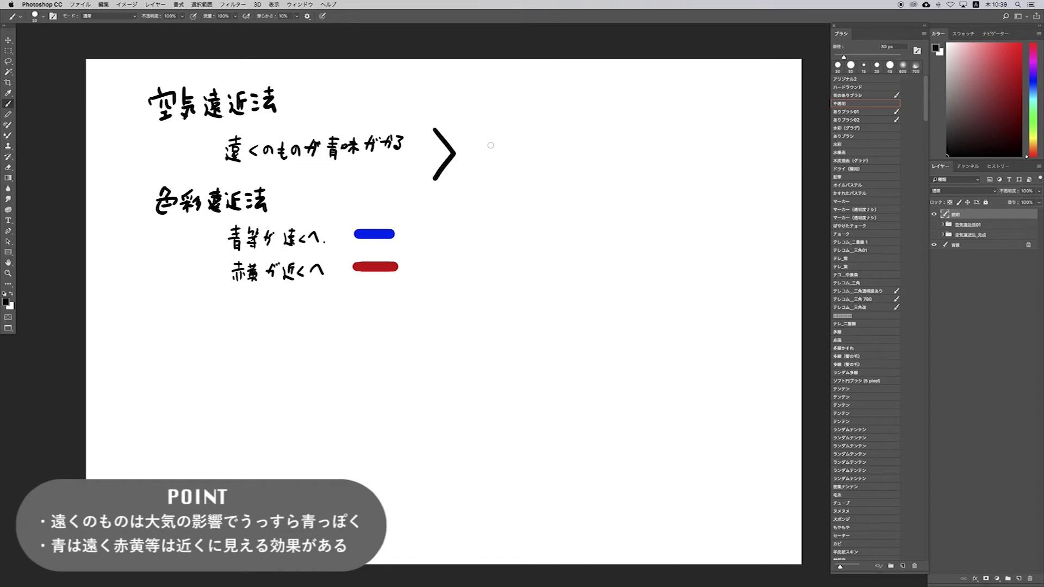
Step: Write 奥の方 after the bracket
{"action": "mouse_move", "coordinate": [479, 140]}
{"action": "left_mouse_down"}
{"action": "mouse_move", "coordinate": [501, 139]}
{"action": "mouse_move", "coordinate": [480, 161]}
{"action": "left_mouse_up"}
{"action": "left_click_drag", "start_coordinate": [481, 143], "coordinate": [495, 156]}
{"action": "mouse_move", "coordinate": [472, 161]}
{"action": "left_mouse_down"}
{"action": "mouse_move", "coordinate": [500, 159]}
{"action": "mouse_move", "coordinate": [485, 170]}
{"action": "left_mouse_up"}
{"action": "left_click_drag", "start_coordinate": [491, 162], "coordinate": [499, 168]}
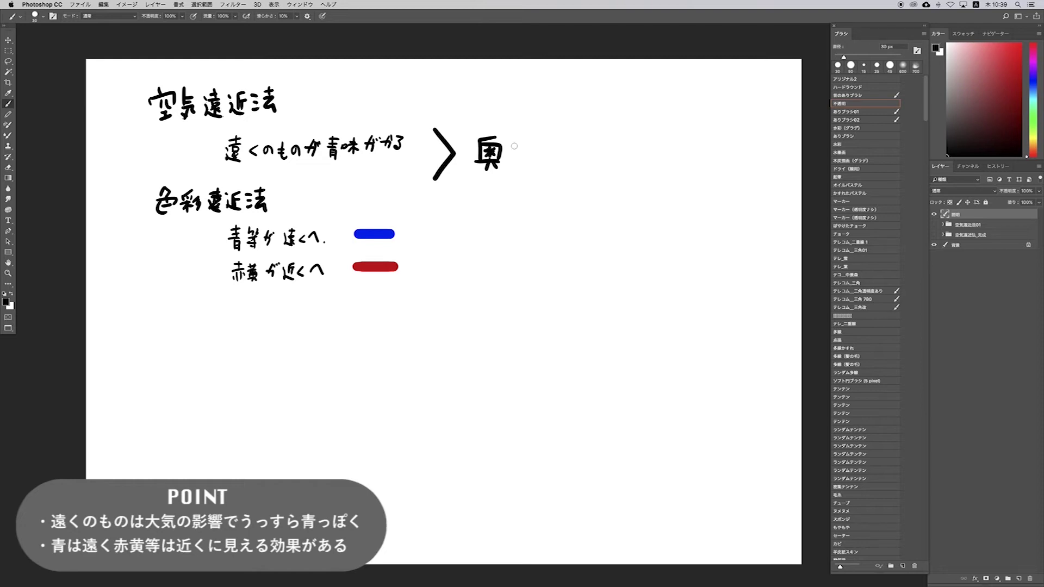
{"action": "left_click_drag", "start_coordinate": [516, 150], "coordinate": [524, 161]}
{"action": "mouse_move", "coordinate": [533, 139]}
{"action": "left_mouse_down"}
{"action": "mouse_move", "coordinate": [542, 165]}
{"action": "mouse_move", "coordinate": [561, 147]}
{"action": "left_mouse_up"}
{"action": "mouse_move", "coordinate": [556, 143]}
{"action": "left_mouse_down"}
{"action": "mouse_move", "coordinate": [553, 164]}
{"action": "mouse_move", "coordinate": [592, 139]}
{"action": "left_mouse_up"}
Step: Complete the note as 奥の方は大気感を入れる and circle 青ぽく beneath it
{"action": "mouse_move", "coordinate": [581, 134]}
{"action": "left_mouse_down"}
{"action": "mouse_move", "coordinate": [576, 158]}
{"action": "mouse_move", "coordinate": [591, 160]}
{"action": "left_mouse_up"}
{"action": "mouse_move", "coordinate": [598, 129]}
{"action": "left_mouse_down"}
{"action": "mouse_move", "coordinate": [612, 163]}
{"action": "mouse_move", "coordinate": [595, 164]}
{"action": "mouse_move", "coordinate": [641, 137]}
{"action": "mouse_move", "coordinate": [625, 149]}
{"action": "mouse_move", "coordinate": [641, 152]}
{"action": "mouse_move", "coordinate": [643, 137]}
{"action": "left_mouse_up"}
{"action": "mouse_move", "coordinate": [623, 145]}
{"action": "left_mouse_down"}
{"action": "mouse_move", "coordinate": [633, 159]}
{"action": "mouse_move", "coordinate": [651, 147]}
{"action": "left_mouse_up"}
{"action": "left_click_drag", "start_coordinate": [660, 143], "coordinate": [679, 158]}
{"action": "mouse_move", "coordinate": [670, 135]}
{"action": "left_mouse_down"}
{"action": "mouse_move", "coordinate": [667, 157]}
{"action": "mouse_move", "coordinate": [681, 158]}
{"action": "left_mouse_up"}
{"action": "left_click_drag", "start_coordinate": [676, 146], "coordinate": [707, 156]}
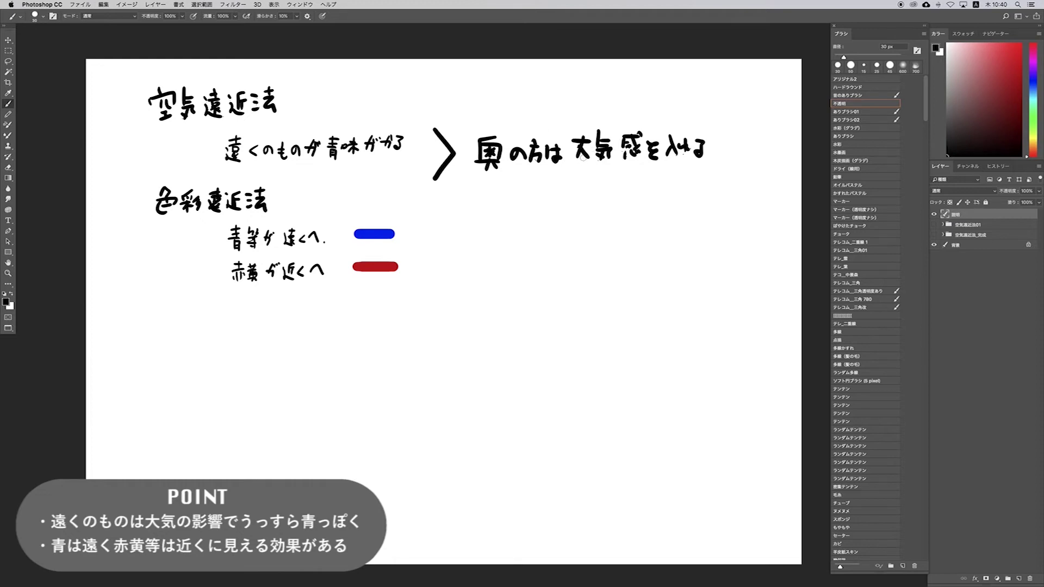
{"action": "mouse_move", "coordinate": [592, 172]}
{"action": "left_mouse_down"}
{"action": "mouse_move", "coordinate": [613, 171]}
{"action": "mouse_move", "coordinate": [597, 200]}
{"action": "mouse_move", "coordinate": [647, 181]}
{"action": "mouse_move", "coordinate": [644, 196]}
{"action": "mouse_move", "coordinate": [601, 157]}
{"action": "mouse_move", "coordinate": [656, 203]}
{"action": "left_mouse_up"}
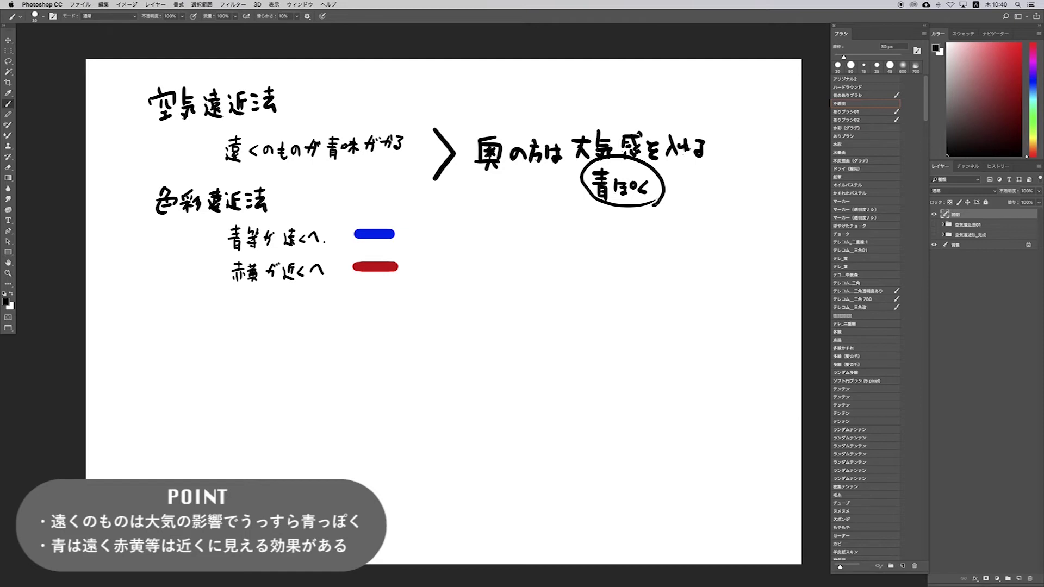
{"action": "key", "text": "ctrl+t"}
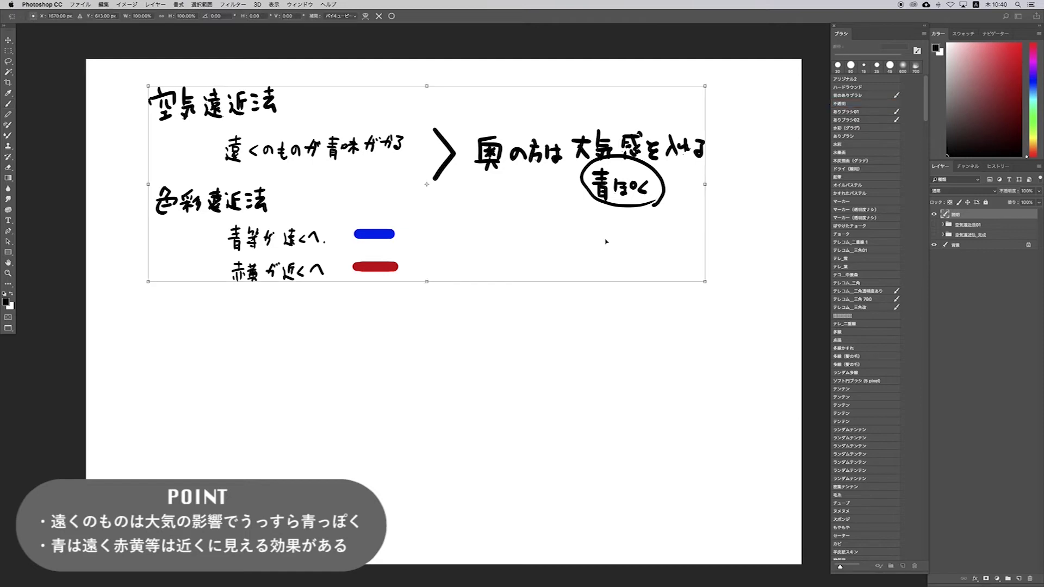
Step: Scale the notes to about 58% in the top-left, then show and expand 空気遠近法01
{"action": "left_click_drag", "start_coordinate": [705, 283], "coordinate": [445, 180]}
{"action": "key", "text": "Return"}
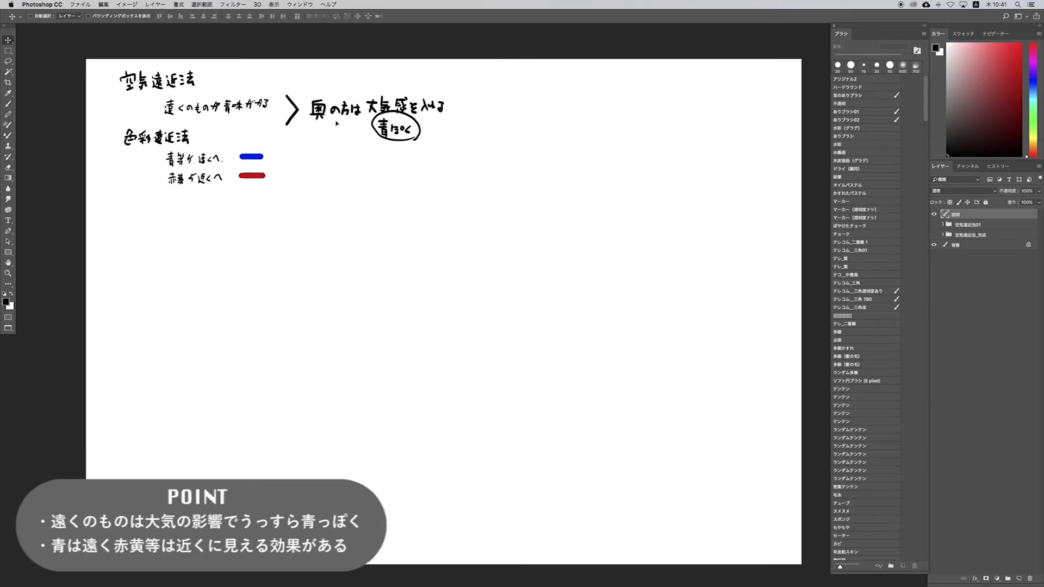
{"action": "left_click_drag", "start_coordinate": [340, 127], "coordinate": [329, 122]}
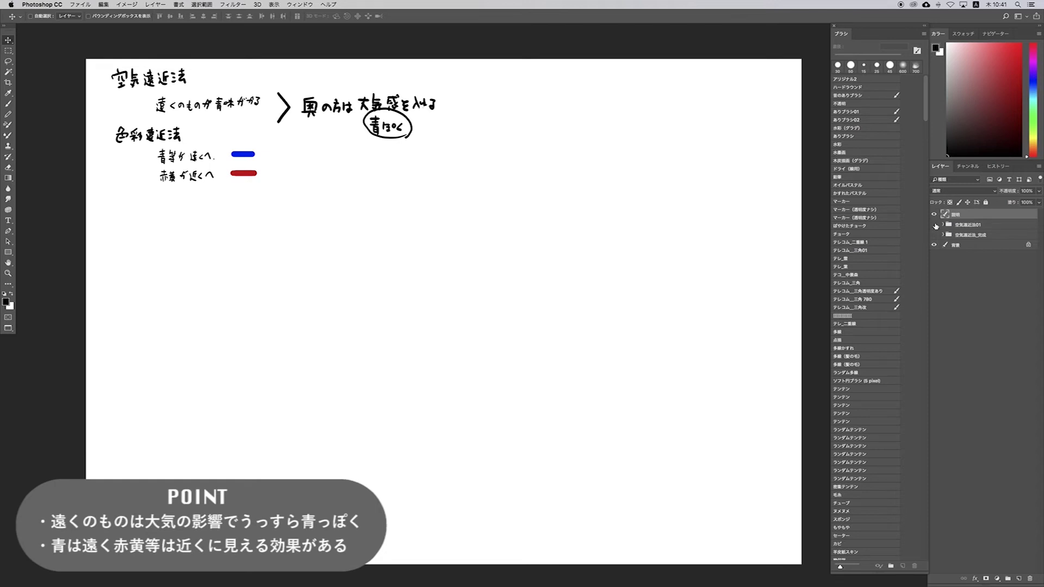
{"action": "left_click", "coordinate": [935, 225]}
{"action": "left_click", "coordinate": [944, 225]}
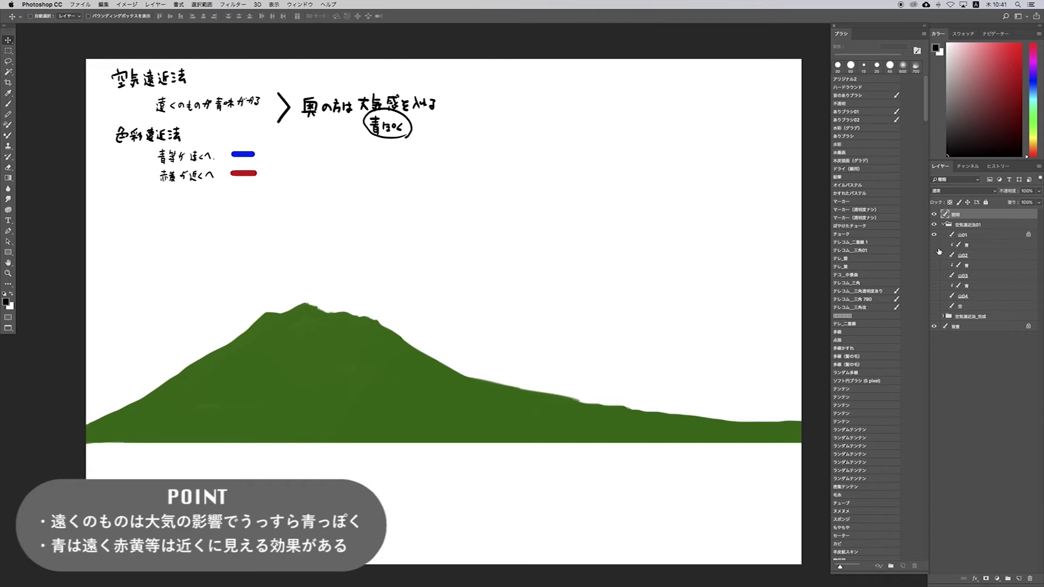
Step: Turn on 山02, 山03, 山04 and the 空 sky layer, toggling ranges to compare
{"action": "scroll", "coordinate": [630, 222], "scroll_direction": "down", "scroll_amount": 2}
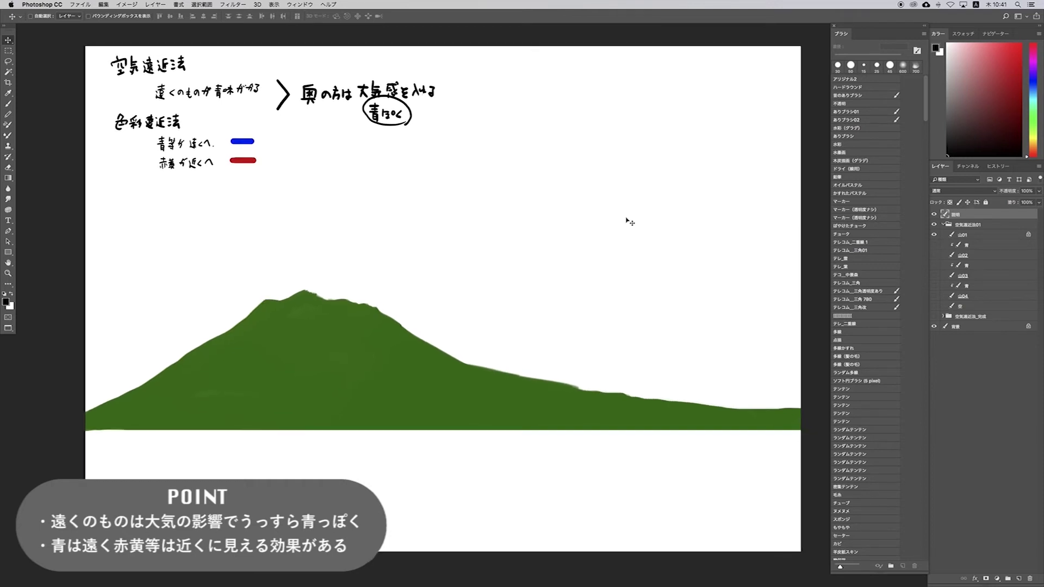
{"action": "left_click", "coordinate": [935, 255]}
{"action": "left_click", "coordinate": [935, 255]}
{"action": "left_click", "coordinate": [935, 275]}
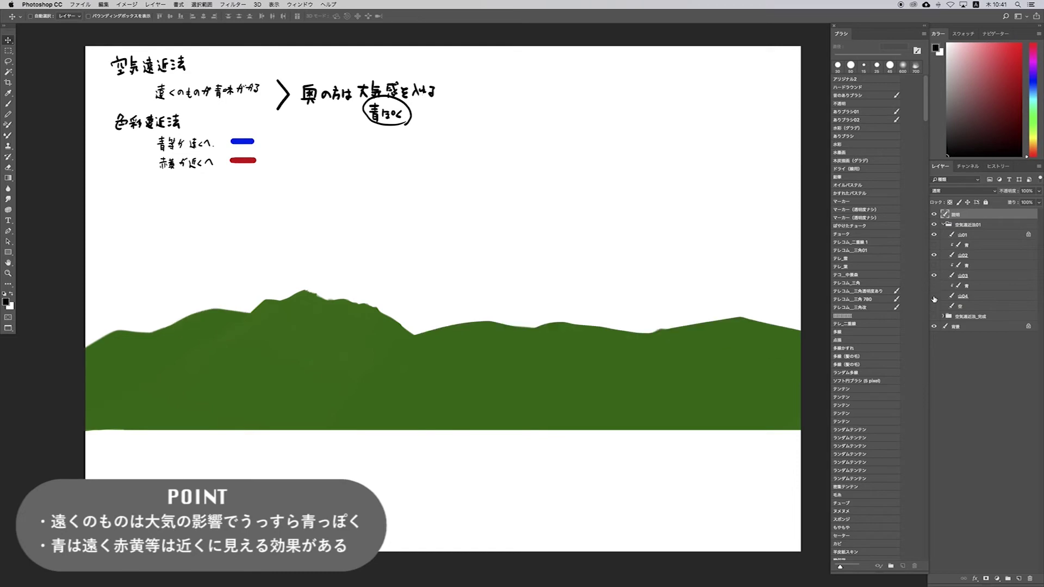
{"action": "left_click", "coordinate": [934, 295]}
{"action": "left_click", "coordinate": [935, 275]}
{"action": "left_click", "coordinate": [935, 275]}
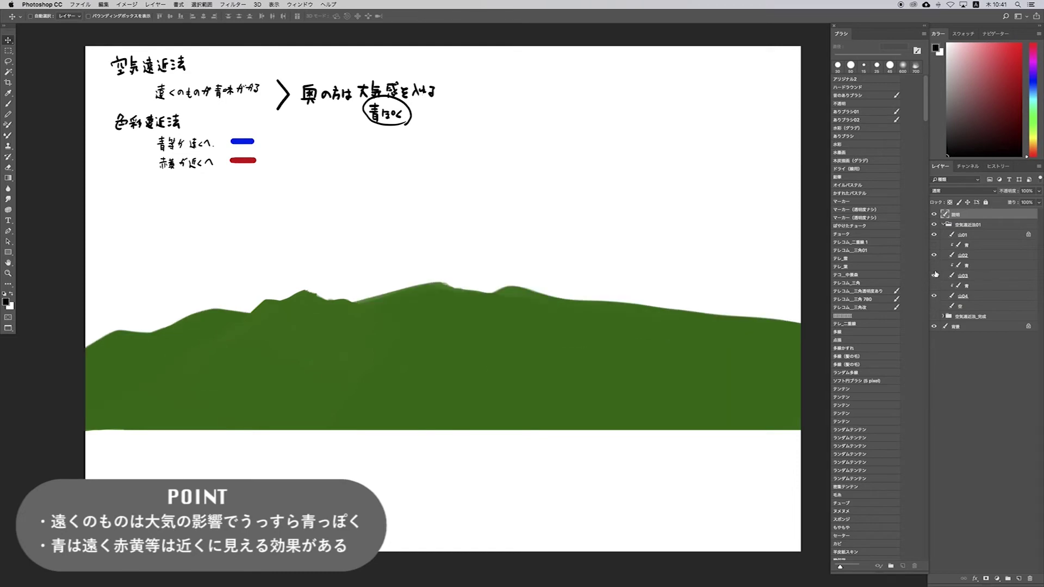
{"action": "left_click", "coordinate": [935, 275]}
{"action": "left_click", "coordinate": [934, 296]}
{"action": "left_click", "coordinate": [935, 306]}
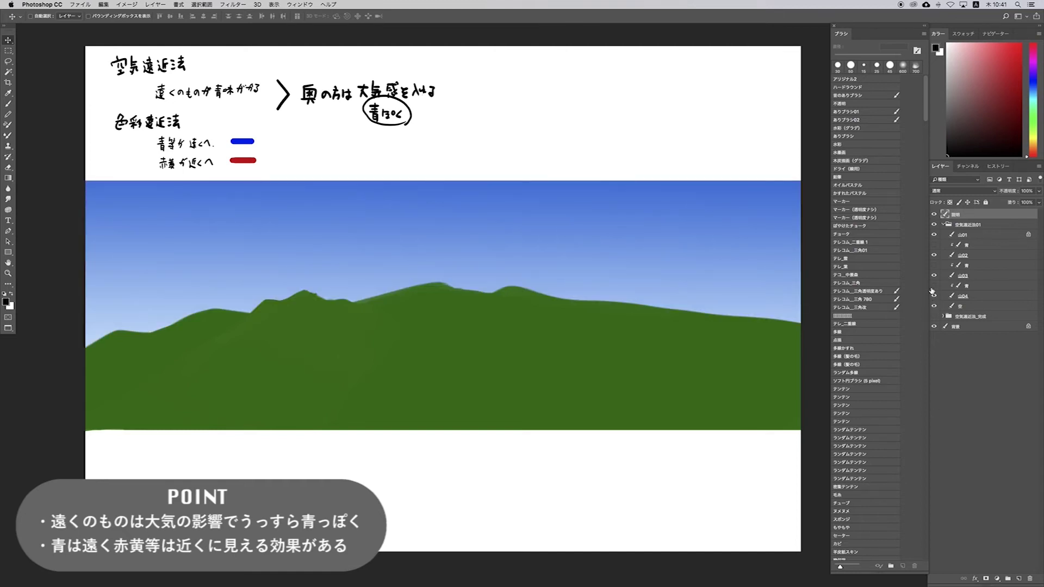
{"action": "left_click", "coordinate": [964, 255]}
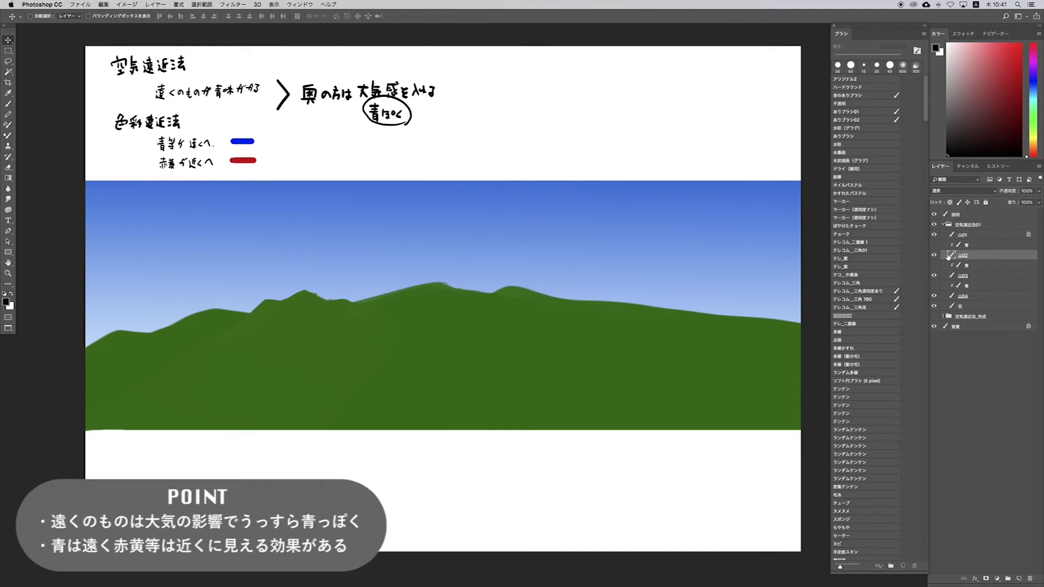
Step: Compare the blue layers clipped to the back mountains, then select the 青 layer under 山01
{"action": "left_click", "coordinate": [935, 255]}
{"action": "left_click", "coordinate": [934, 249]}
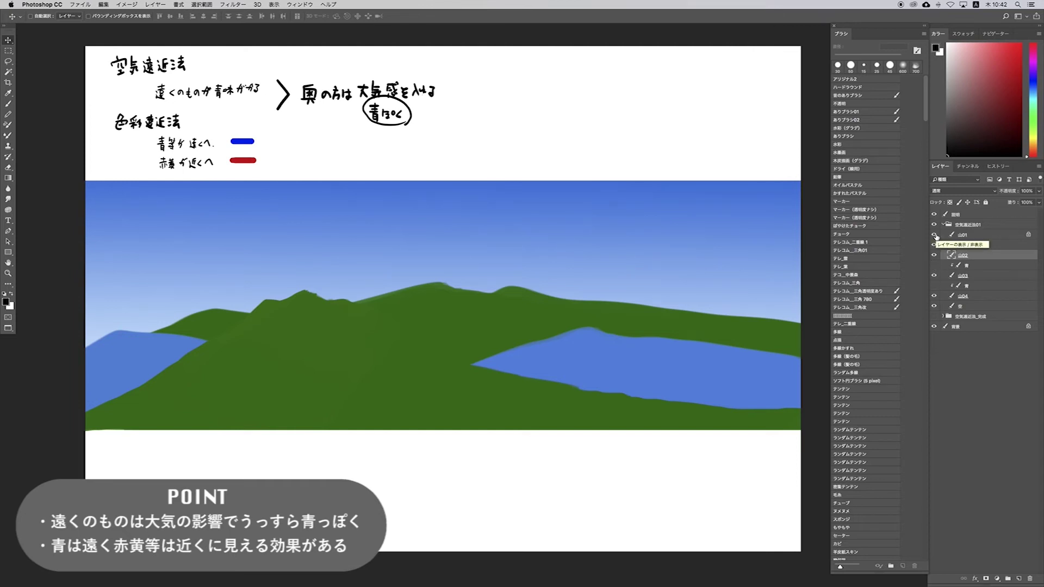
{"action": "left_click", "coordinate": [936, 249]}
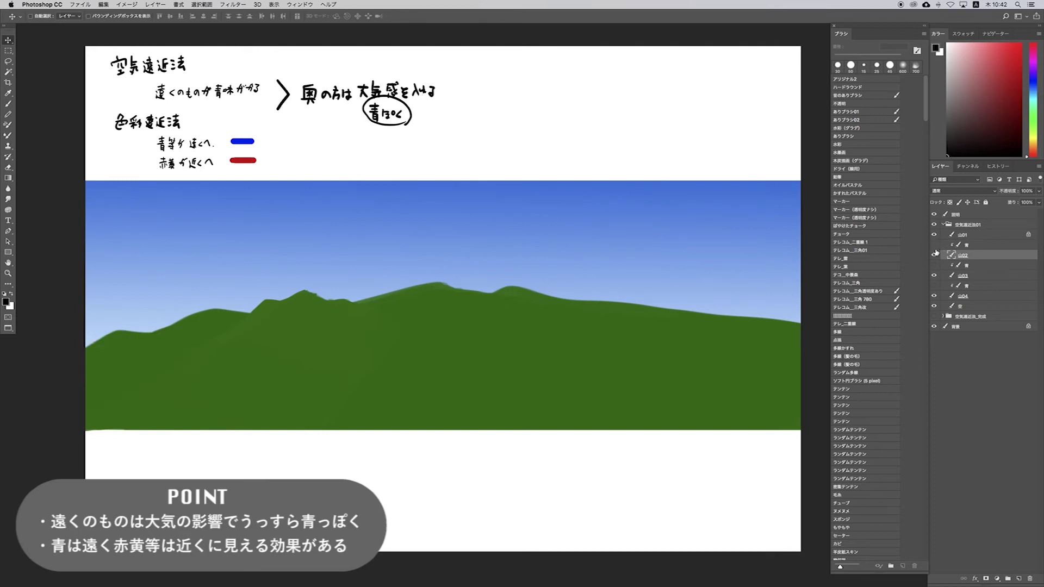
{"action": "left_click", "coordinate": [935, 248]}
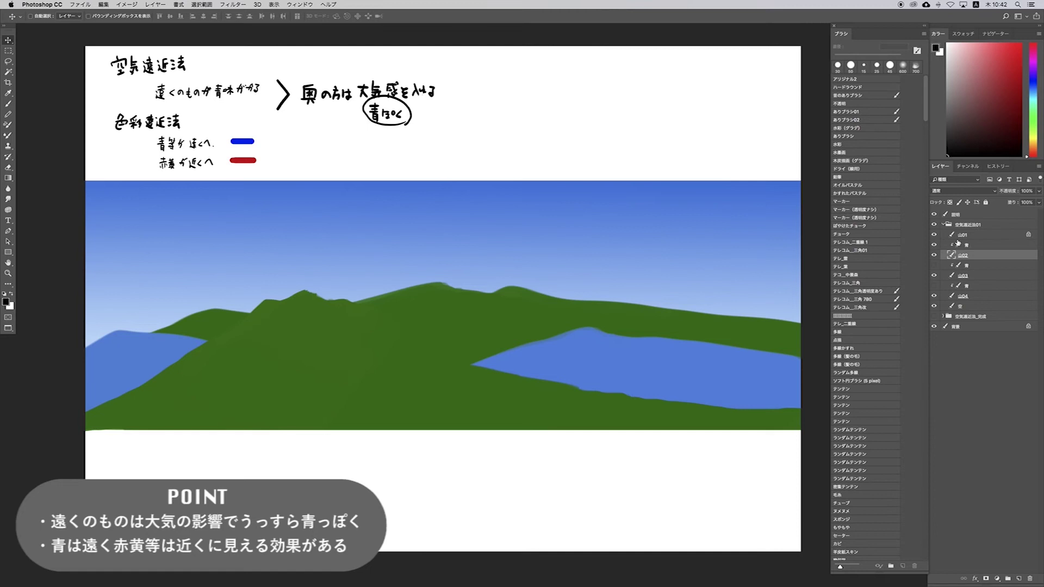
{"action": "key", "text": "b"}
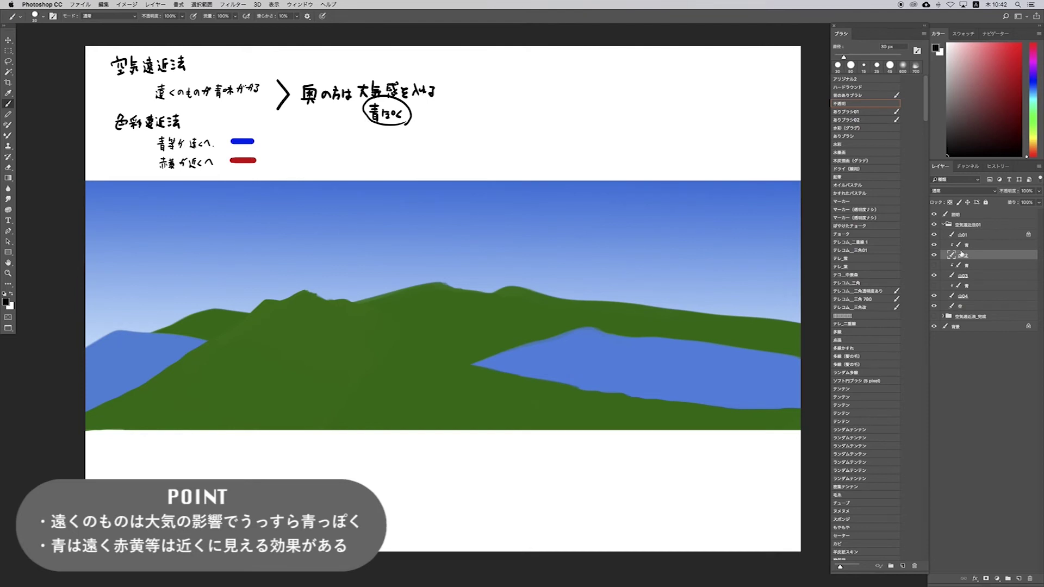
{"action": "left_click", "coordinate": [964, 245]}
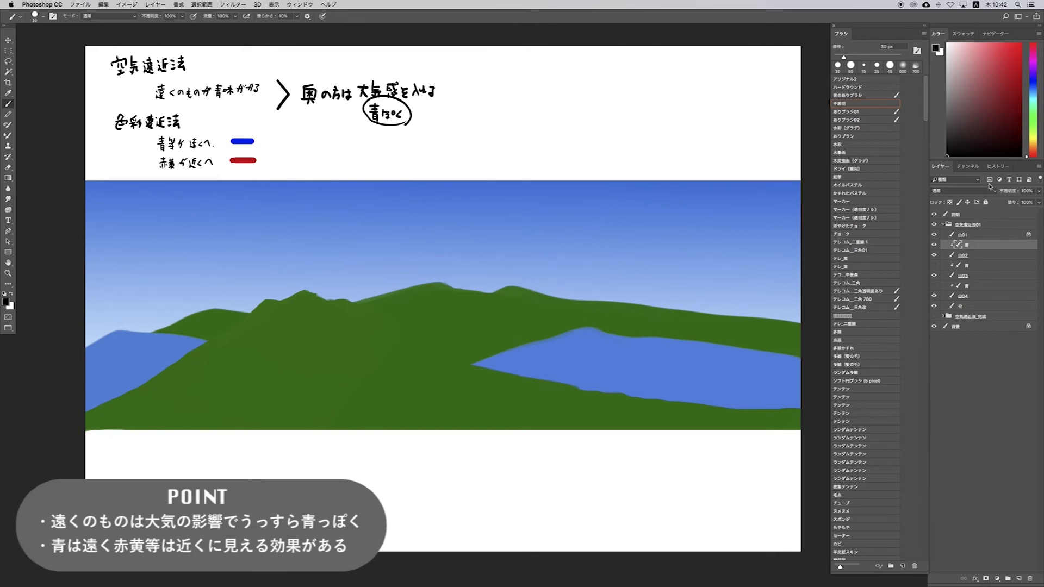
Step: Lower the 山01 青 tint to 39% opacity and keep 山02's blend mode Normal
{"action": "left_click", "coordinate": [1027, 191]}
{"action": "left_click", "coordinate": [1039, 192]}
{"action": "left_click_drag", "start_coordinate": [1023, 204], "coordinate": [1017, 203]}
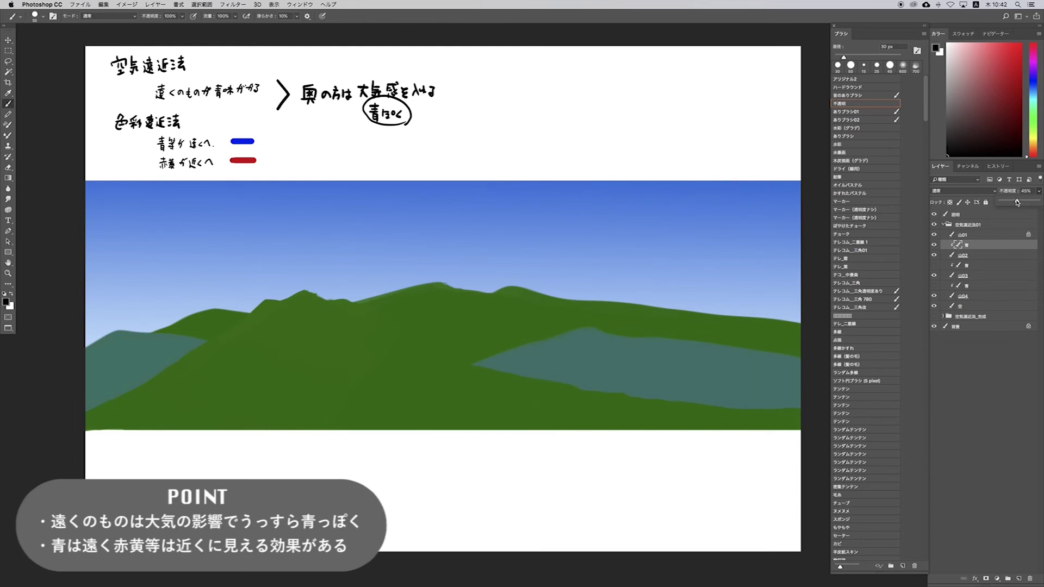
{"action": "left_click", "coordinate": [978, 256]}
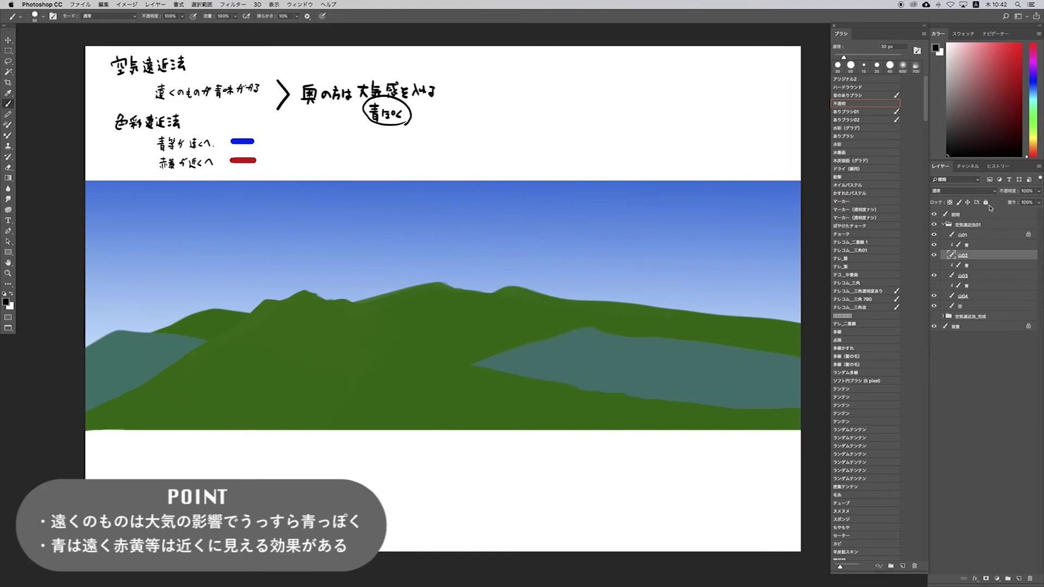
{"action": "left_click", "coordinate": [988, 193]}
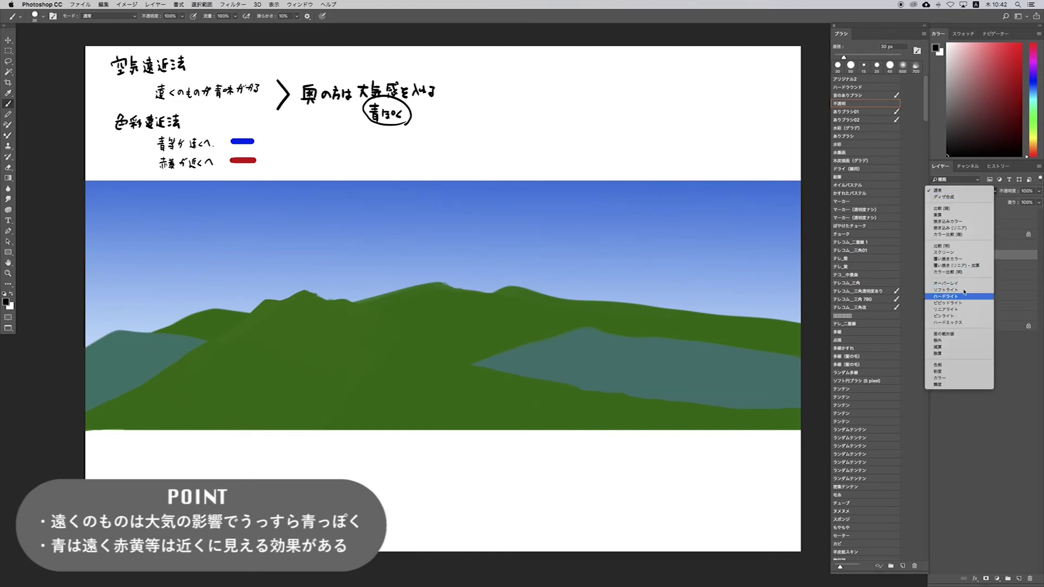
{"action": "left_click", "coordinate": [982, 191]}
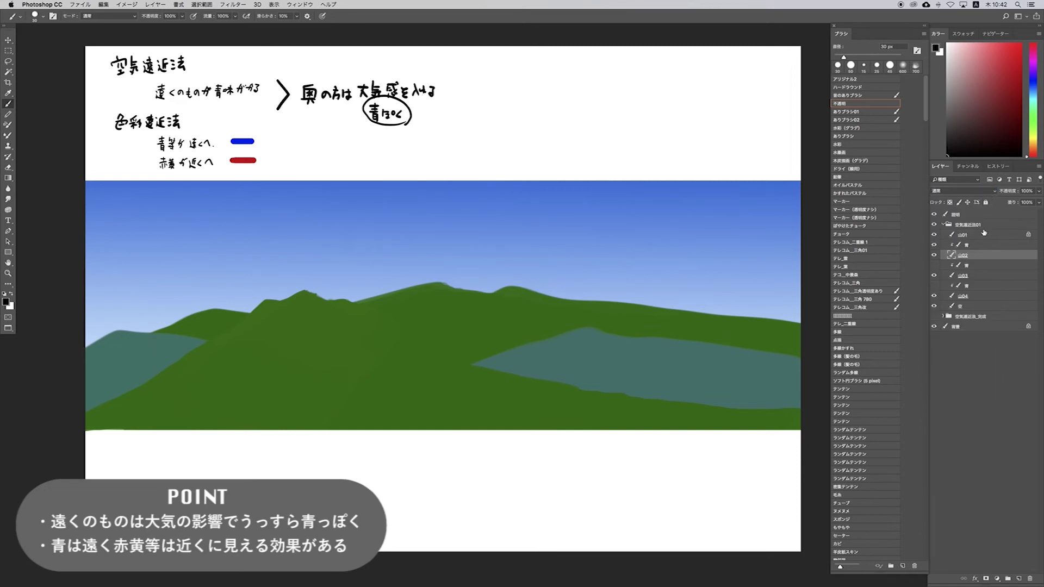
Step: Show the 青 tint layers over 山02 and 山03
{"action": "left_click", "coordinate": [964, 276]}
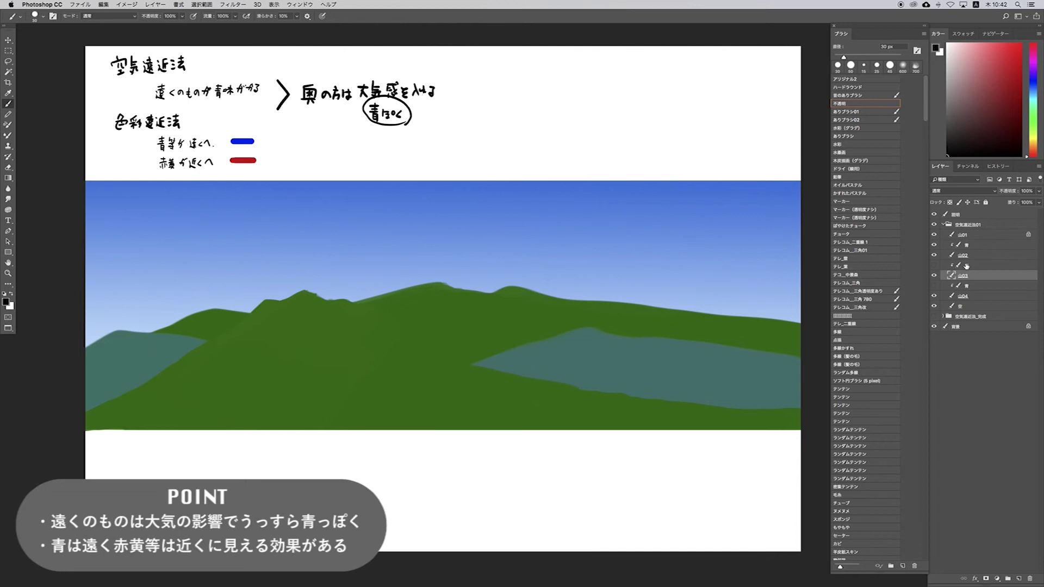
{"action": "left_click", "coordinate": [964, 265]}
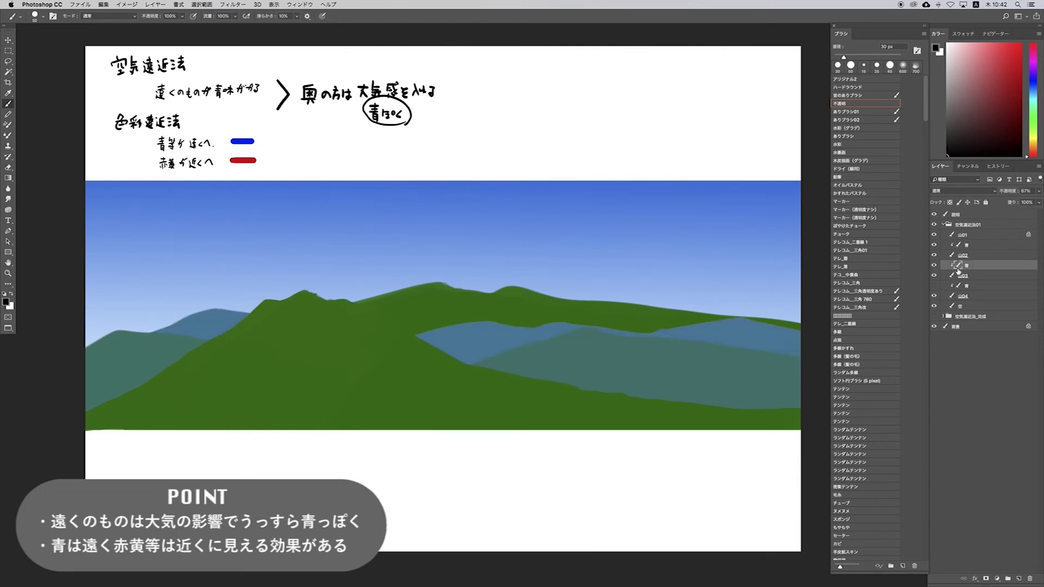
{"action": "left_click", "coordinate": [1026, 191]}
{"action": "left_click", "coordinate": [973, 286]}
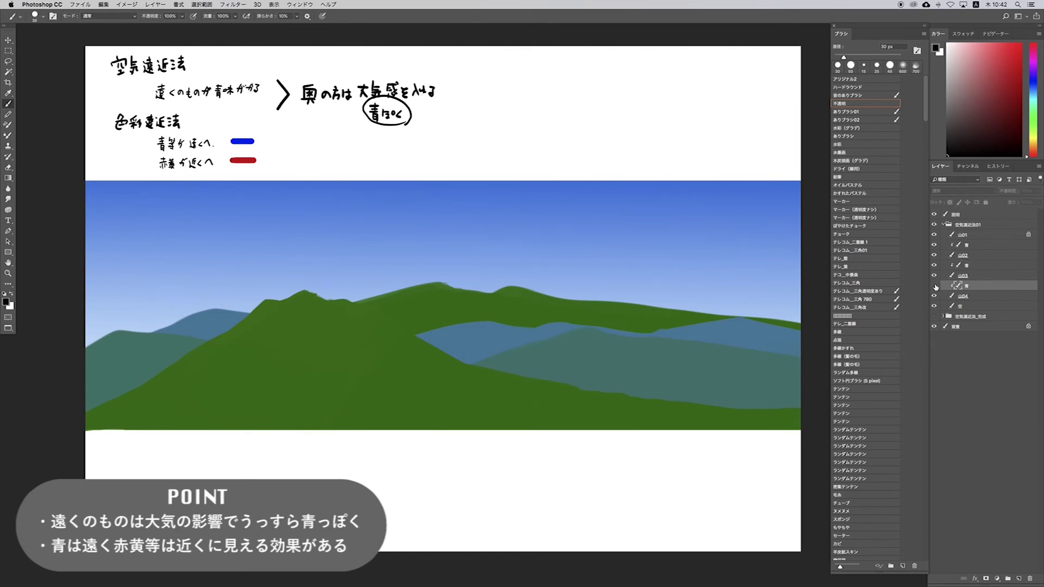
{"action": "left_click", "coordinate": [935, 286]}
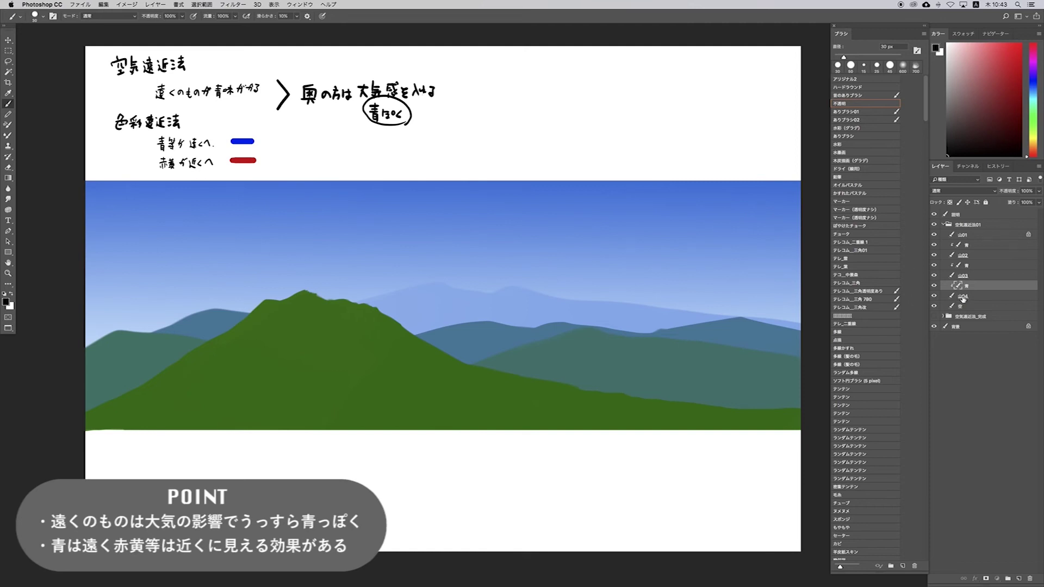
Step: Fade the farthest range 山04 to 55% fill
{"action": "left_click", "coordinate": [963, 297]}
{"action": "left_click", "coordinate": [934, 296]}
{"action": "left_click", "coordinate": [934, 296]}
{"action": "left_click", "coordinate": [1039, 205]}
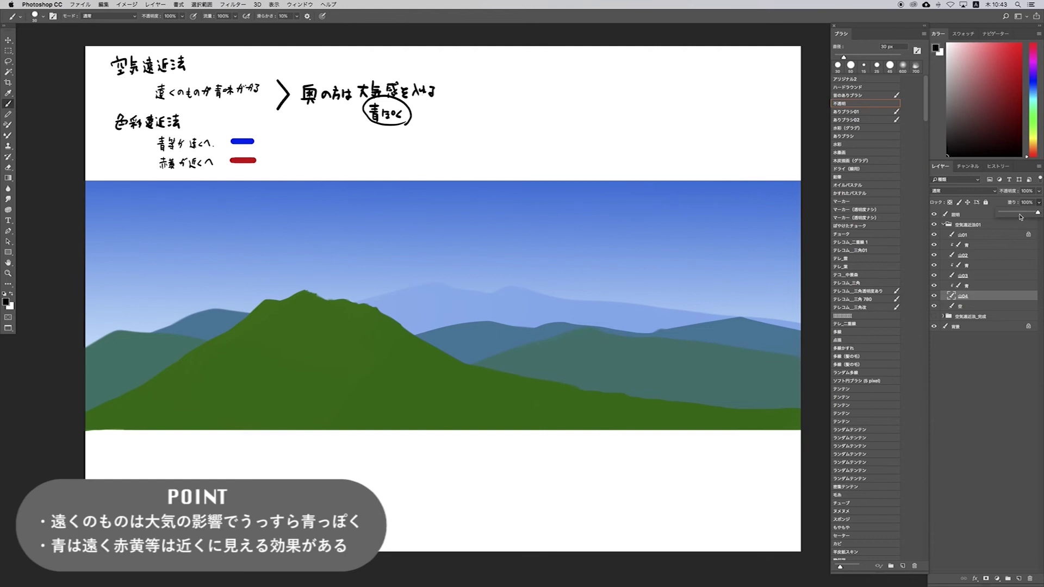
{"action": "left_click", "coordinate": [1022, 213]}
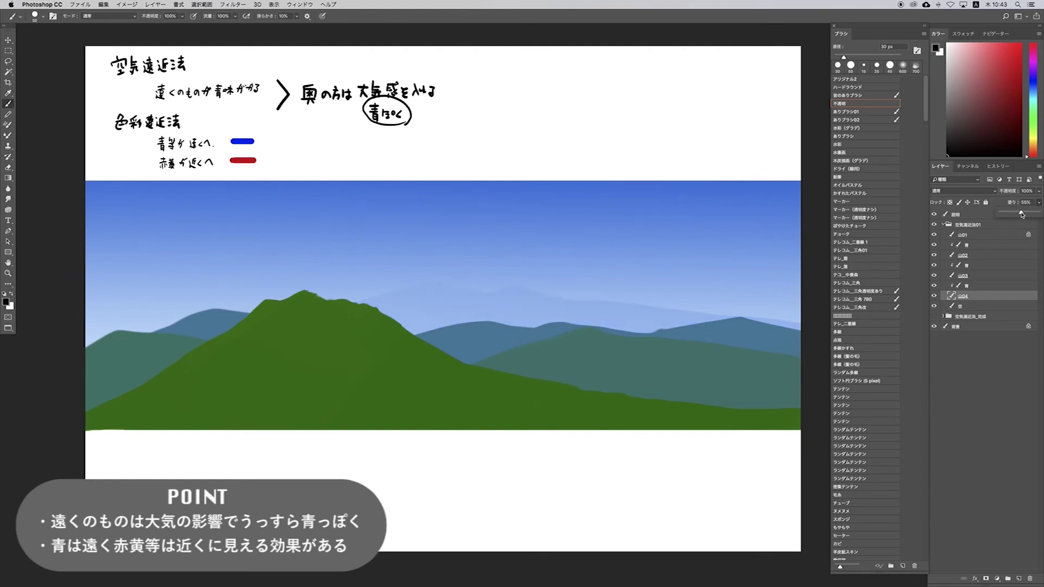
Step: Adjust the 青 tint layers' opacities to 79%, 62% and 77%
{"action": "left_click", "coordinate": [977, 285]}
{"action": "left_click", "coordinate": [1039, 191]}
{"action": "left_click_drag", "start_coordinate": [1037, 202], "coordinate": [1029, 203]}
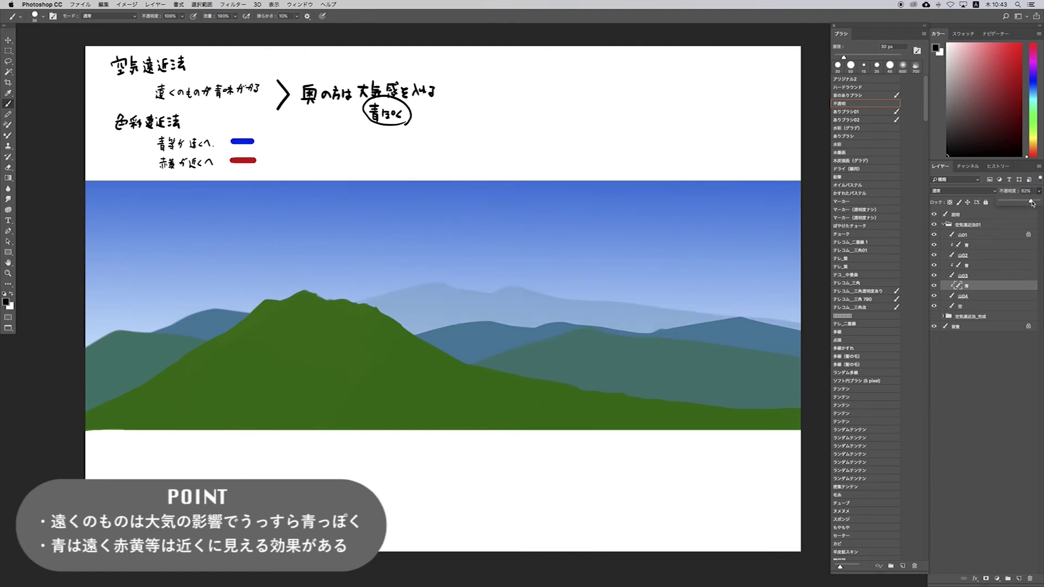
{"action": "left_click", "coordinate": [967, 266]}
{"action": "left_click", "coordinate": [967, 277]}
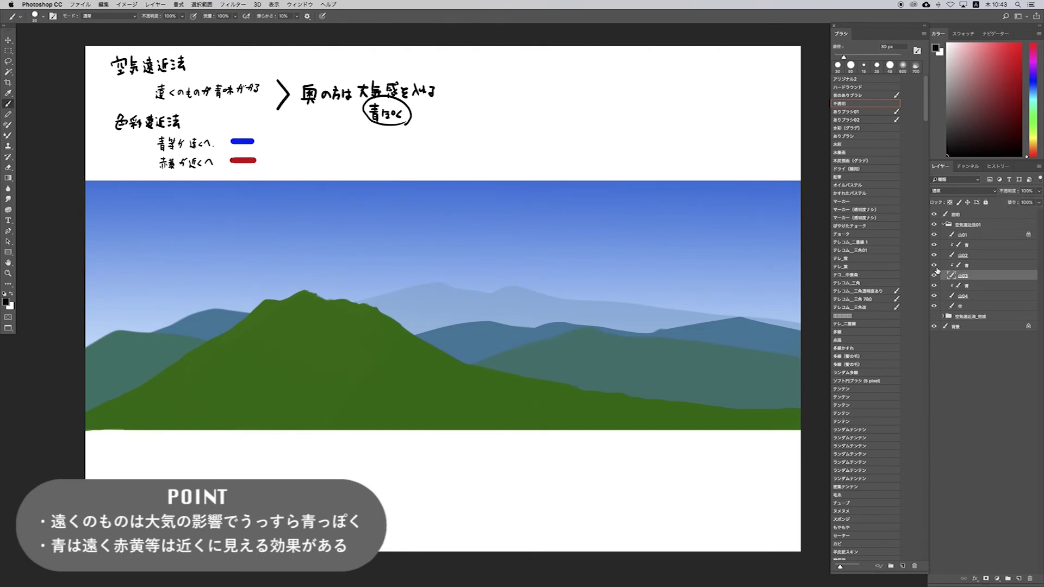
{"action": "left_click", "coordinate": [962, 267]}
{"action": "left_click", "coordinate": [1040, 193]}
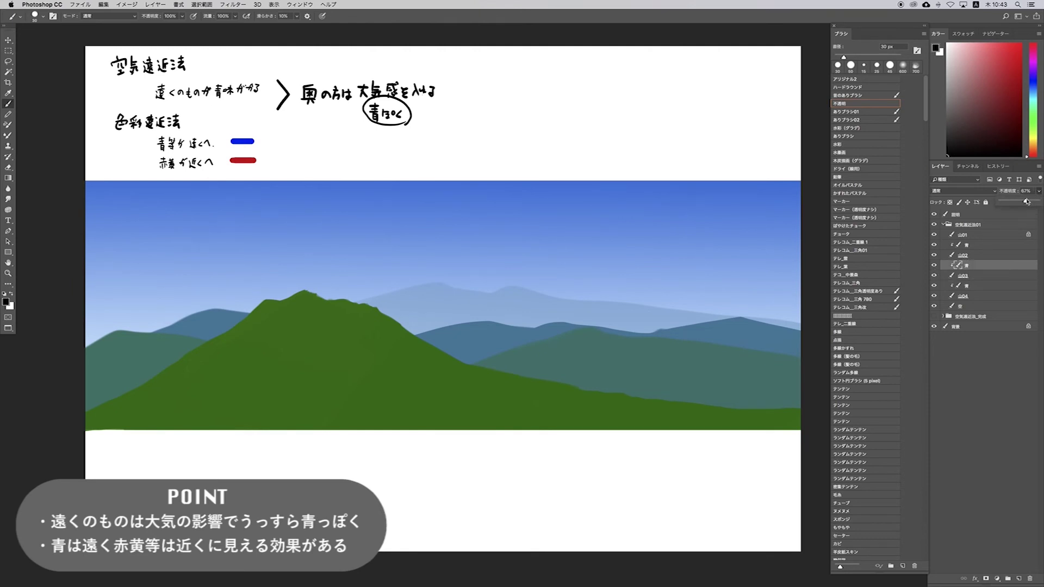
{"action": "left_click_drag", "start_coordinate": [1028, 201], "coordinate": [1032, 205]}
{"action": "left_click_drag", "start_coordinate": [1033, 205], "coordinate": [1030, 205]}
Step: Lighten 山03 to 80% fill, then select the 空気遠近法01 group
{"action": "left_click", "coordinate": [997, 276]}
{"action": "left_click", "coordinate": [1040, 202]}
{"action": "left_click_drag", "start_coordinate": [1036, 213], "coordinate": [1032, 215]}
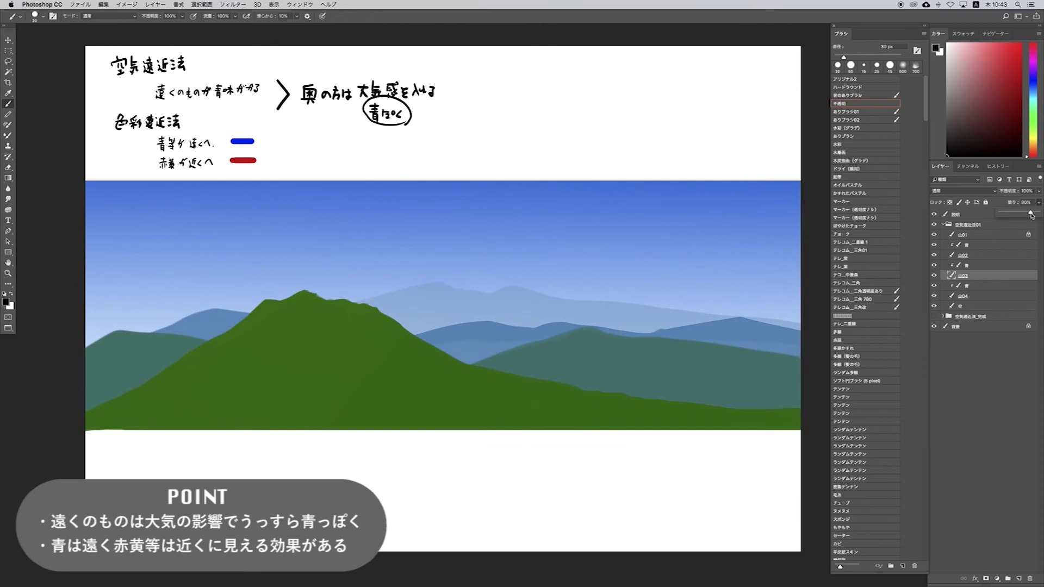
{"action": "left_click", "coordinate": [991, 256]}
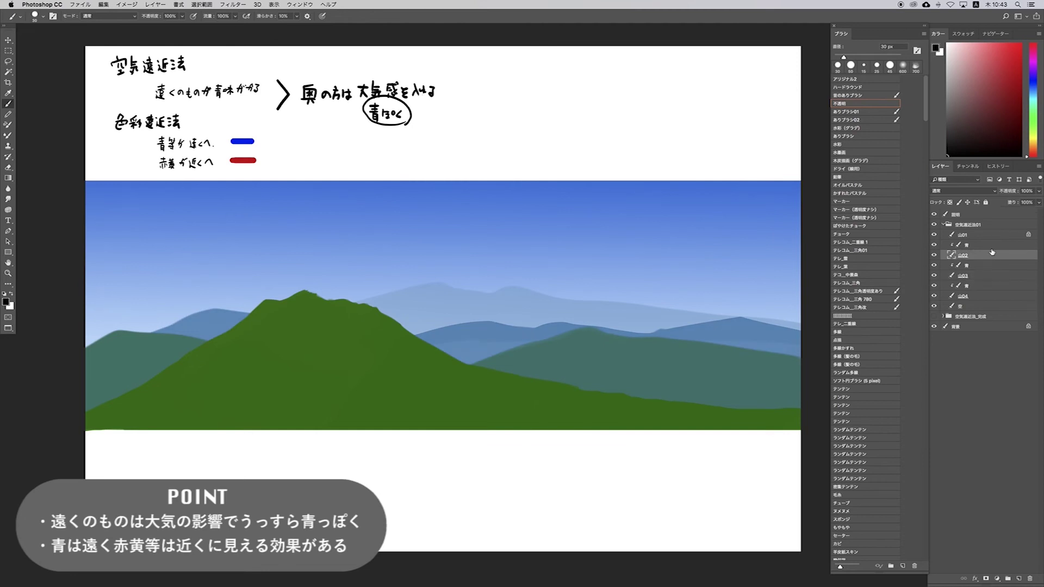
{"action": "left_click", "coordinate": [992, 245]}
{"action": "left_click", "coordinate": [993, 225]}
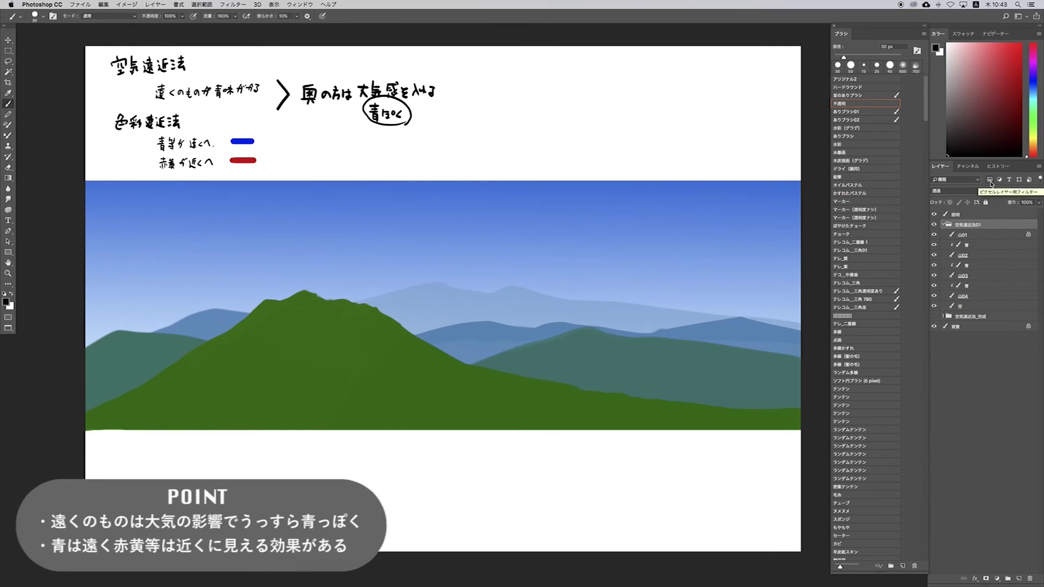
{"action": "left_click", "coordinate": [934, 244]}
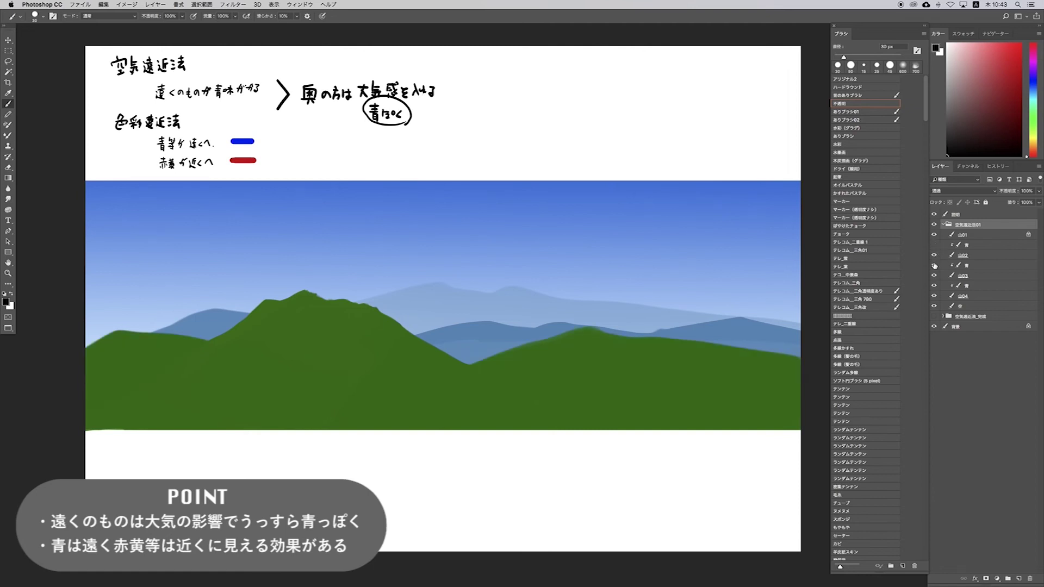
{"action": "left_click", "coordinate": [935, 265]}
{"action": "left_click", "coordinate": [934, 285]}
{"action": "left_click", "coordinate": [935, 305]}
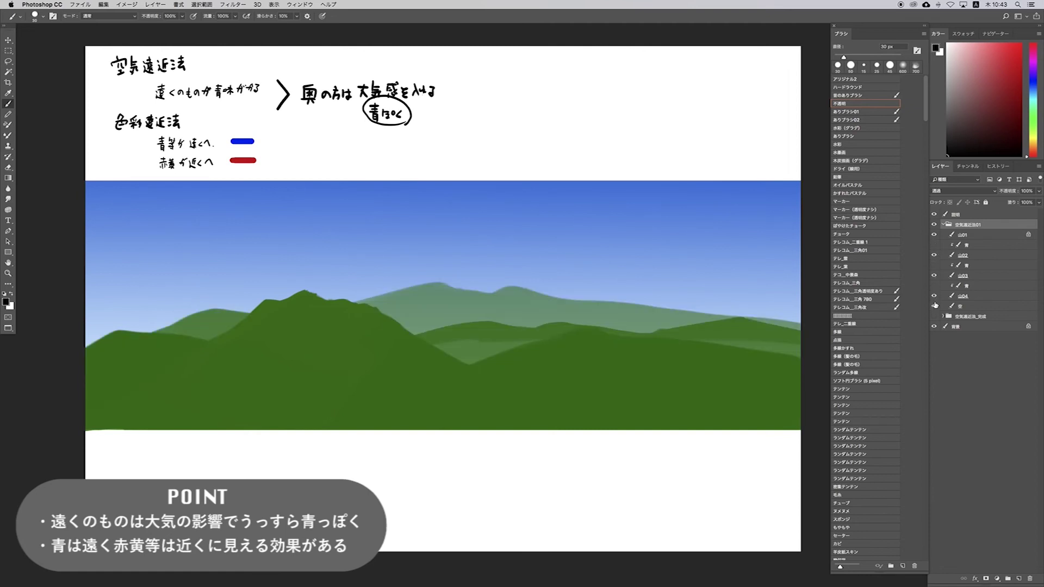
{"action": "left_click", "coordinate": [934, 305]}
{"action": "left_click", "coordinate": [934, 285]}
{"action": "left_click", "coordinate": [934, 266]}
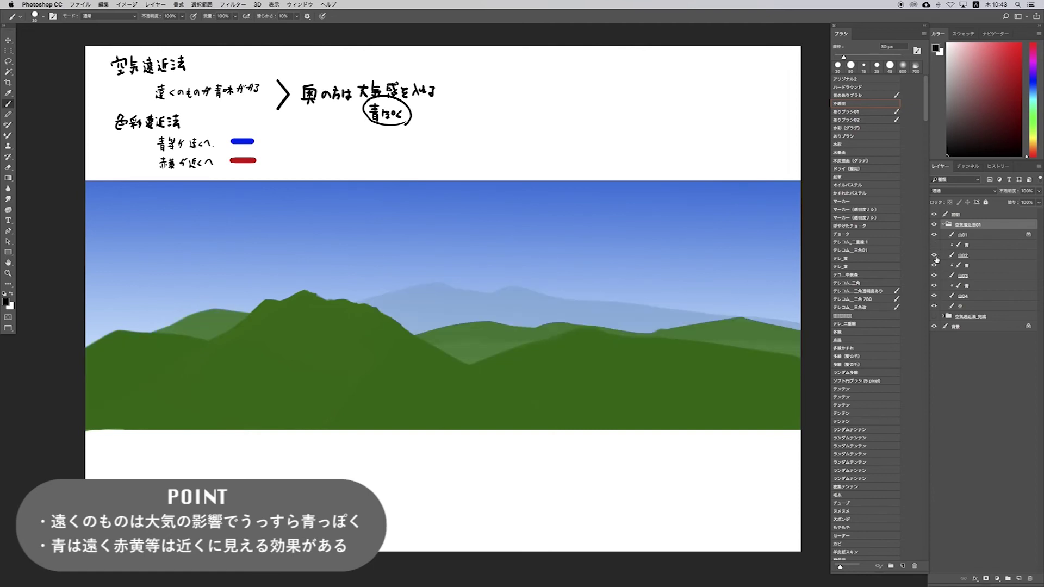
{"action": "left_click", "coordinate": [935, 245]}
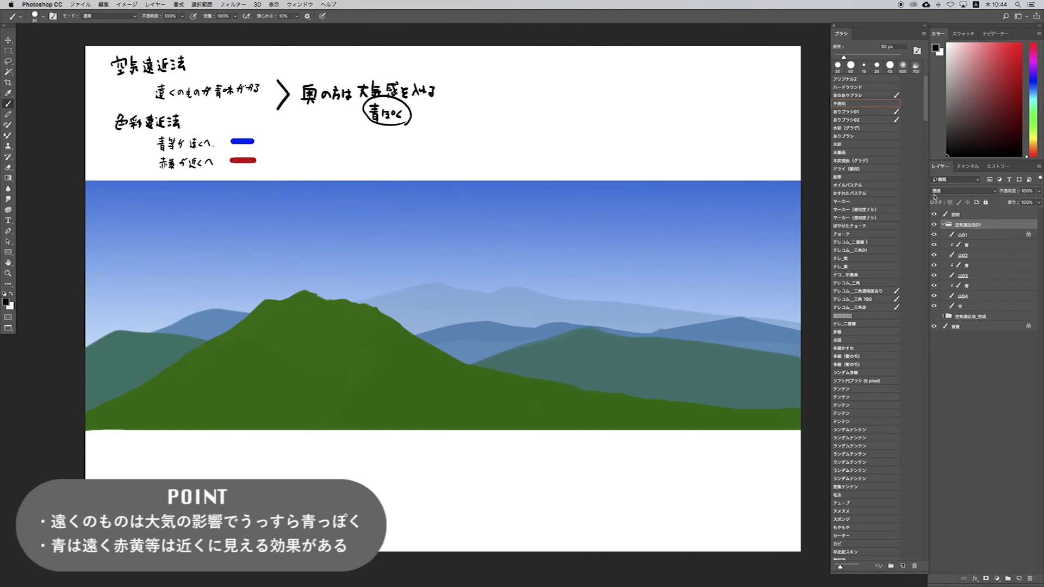
{"action": "left_click", "coordinate": [942, 225]}
Step: Switch to the 空気遠近法_完成 group and toggle its きり fog layer to compare the misty mountains
{"action": "left_click", "coordinate": [935, 224]}
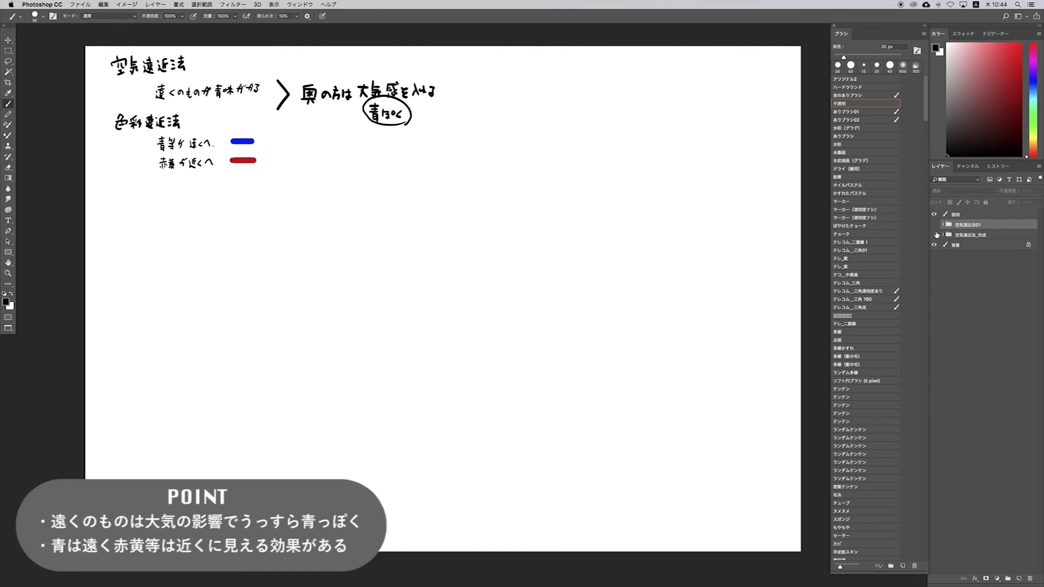
{"action": "left_click", "coordinate": [942, 234]}
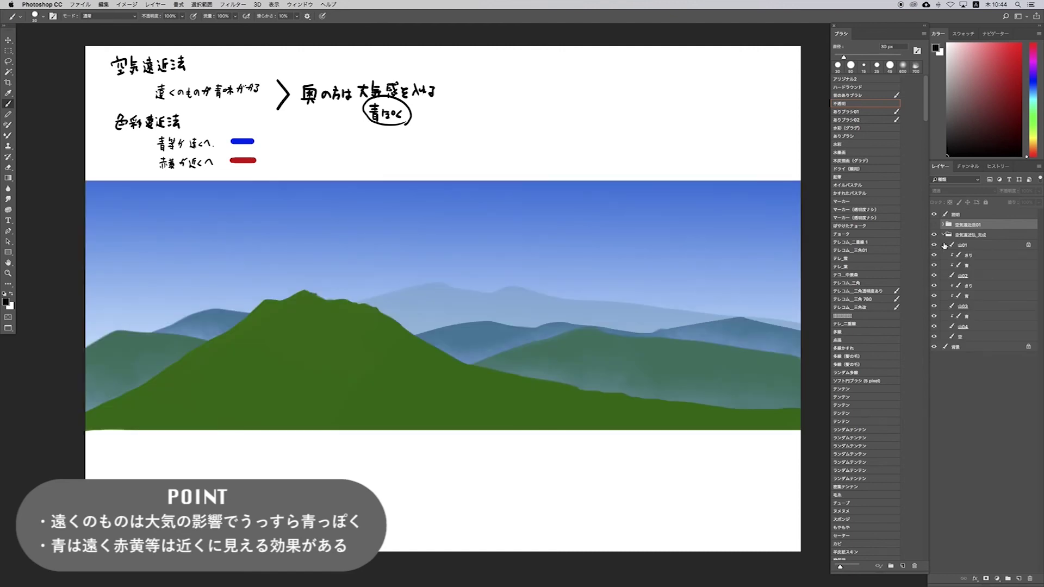
{"action": "left_click", "coordinate": [939, 258]}
{"action": "left_click", "coordinate": [935, 255]}
{"action": "left_click", "coordinate": [935, 255]}
{"action": "left_click", "coordinate": [935, 255]}
{"action": "left_click", "coordinate": [935, 256]}
{"action": "left_click", "coordinate": [943, 235]}
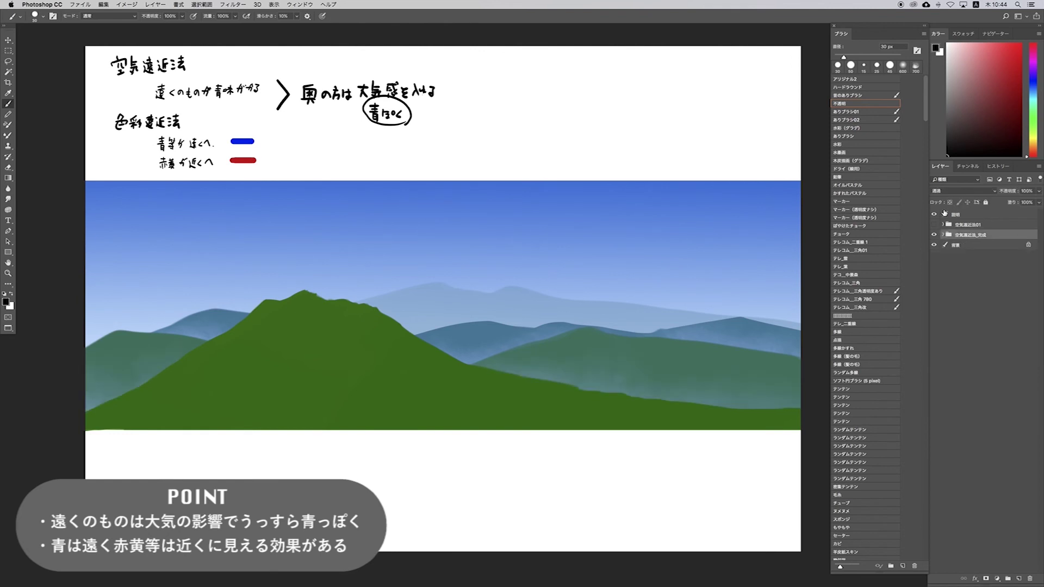